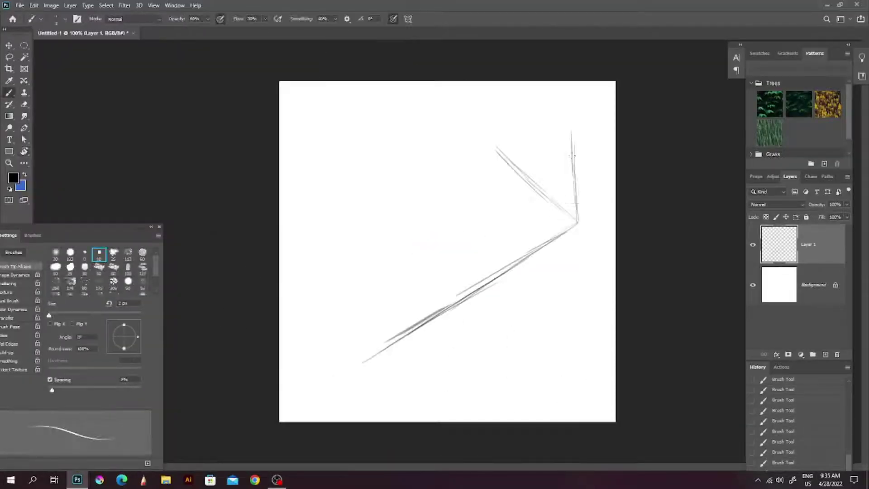
Sketch the box construction edges and corners of the sneaker form on Layer 1.
{"action": "left_click_drag", "start_coordinate": [499, 153], "coordinate": [320, 270]}
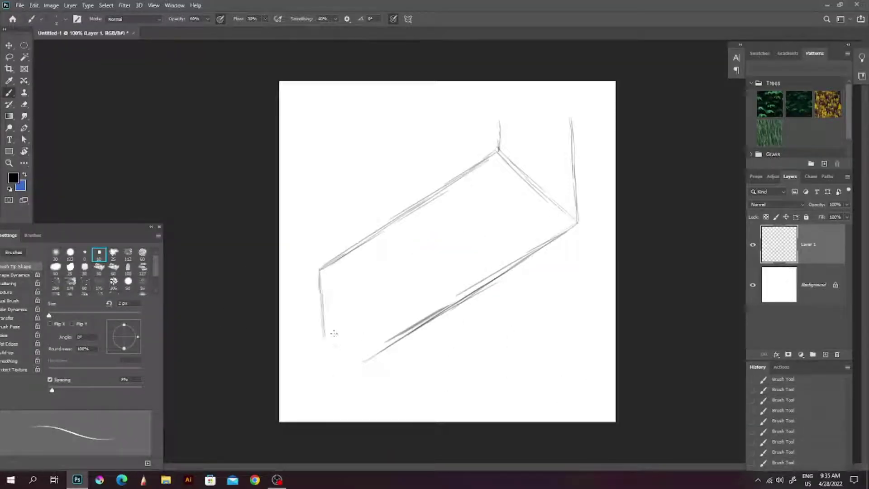
{"action": "key", "text": "ctrl+z"}
{"action": "left_click_drag", "start_coordinate": [291, 296], "coordinate": [360, 360]}
{"action": "left_click_drag", "start_coordinate": [360, 317], "coordinate": [366, 362]}
{"action": "left_click_drag", "start_coordinate": [288, 294], "coordinate": [291, 260]}
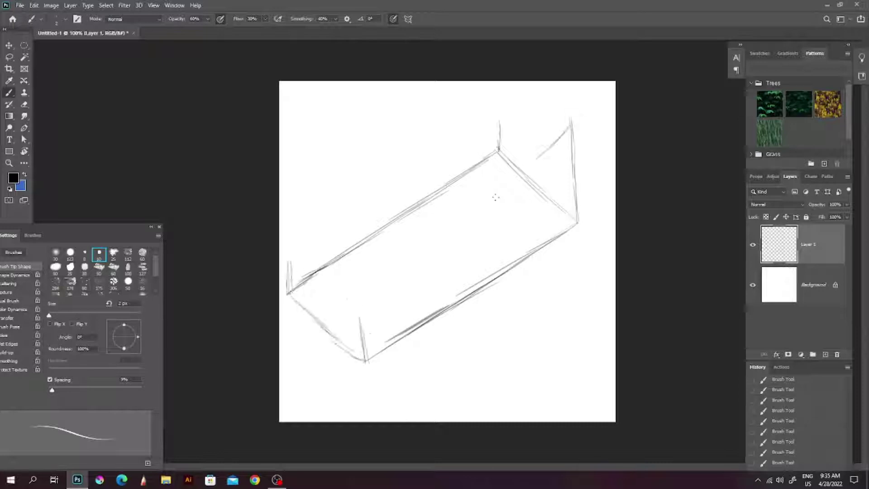
{"action": "left_click_drag", "start_coordinate": [500, 194], "coordinate": [571, 121]}
{"action": "mouse_move", "coordinate": [507, 187]}
{"action": "left_mouse_down"}
{"action": "mouse_move", "coordinate": [457, 199]}
{"action": "mouse_move", "coordinate": [362, 310]}
{"action": "left_mouse_up"}
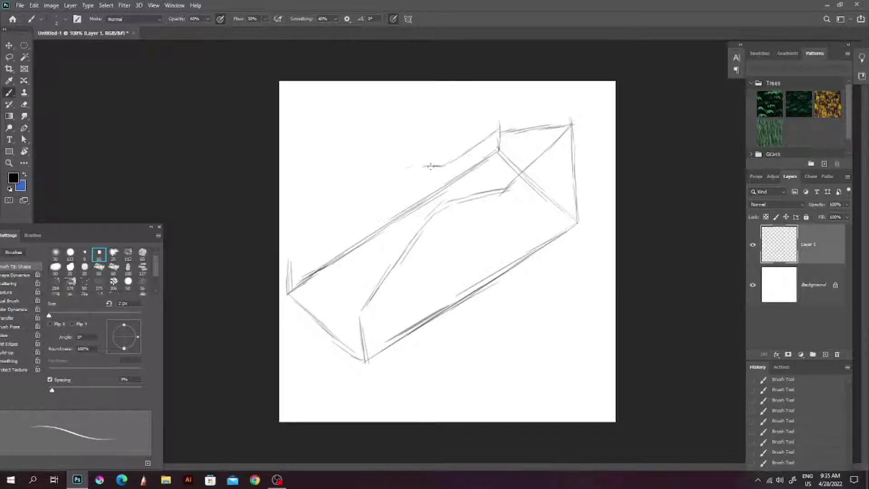
{"action": "mouse_move", "coordinate": [441, 165]}
{"action": "left_mouse_down"}
{"action": "mouse_move", "coordinate": [292, 260]}
{"action": "mouse_move", "coordinate": [357, 312]}
{"action": "left_mouse_up"}
{"action": "left_click_drag", "start_coordinate": [369, 362], "coordinate": [543, 246]}
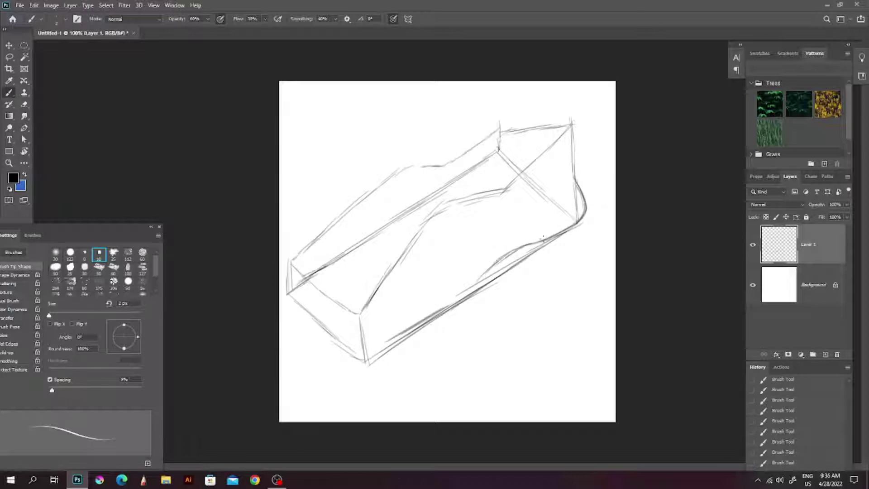
{"action": "left_click_drag", "start_coordinate": [466, 289], "coordinate": [378, 346]}
Rotate the view and sketch the curved sole line along the lower edge.
{"action": "left_click_drag", "start_coordinate": [434, 319], "coordinate": [356, 353]}
{"action": "key", "text": "r"}
{"action": "left_click_drag", "start_coordinate": [355, 353], "coordinate": [285, 277]}
{"action": "left_click_drag", "start_coordinate": [334, 145], "coordinate": [327, 193]}
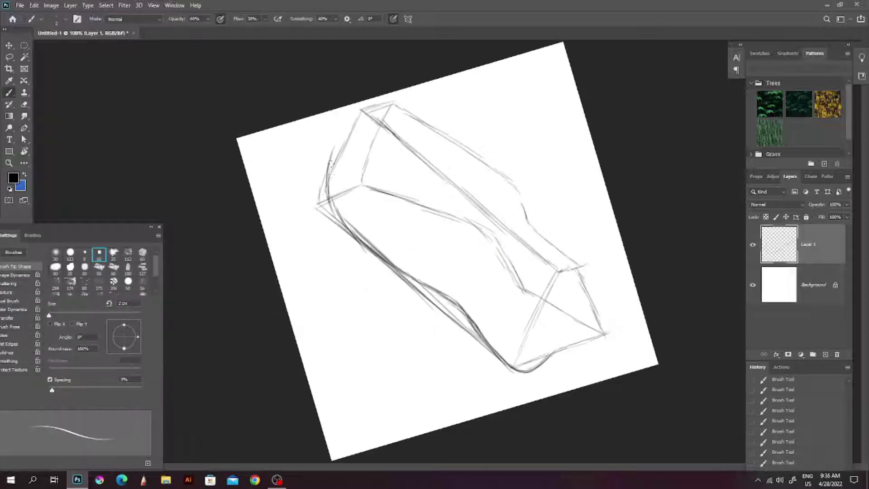
{"action": "key", "text": "Escape"}
{"action": "left_click_drag", "start_coordinate": [317, 328], "coordinate": [364, 351]}
{"action": "mouse_move", "coordinate": [290, 292]}
{"action": "left_mouse_down"}
{"action": "mouse_move", "coordinate": [362, 351]}
{"action": "mouse_move", "coordinate": [412, 330]}
{"action": "mouse_move", "coordinate": [491, 260]}
{"action": "left_mouse_up"}
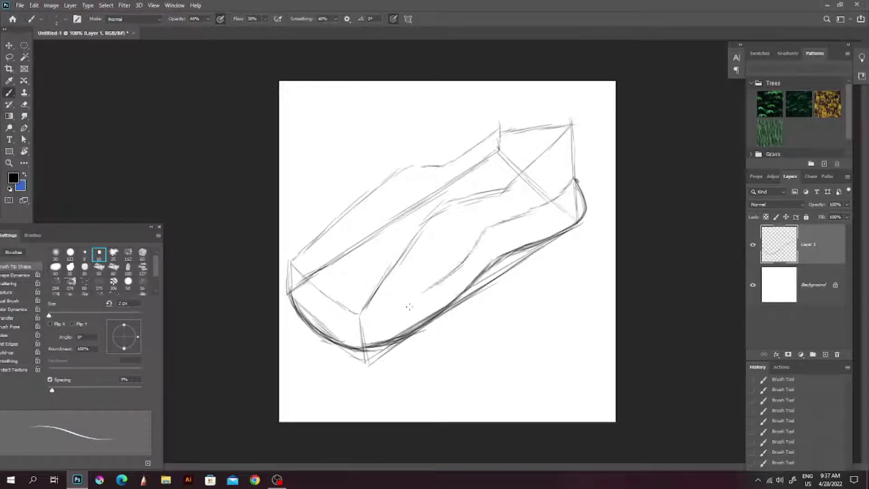
Sketch the shoe's central curve, rotating the view and resetting it upright.
{"action": "key", "text": "r"}
{"action": "left_click_drag", "start_coordinate": [409, 307], "coordinate": [387, 181]}
{"action": "key", "text": "Escape"}
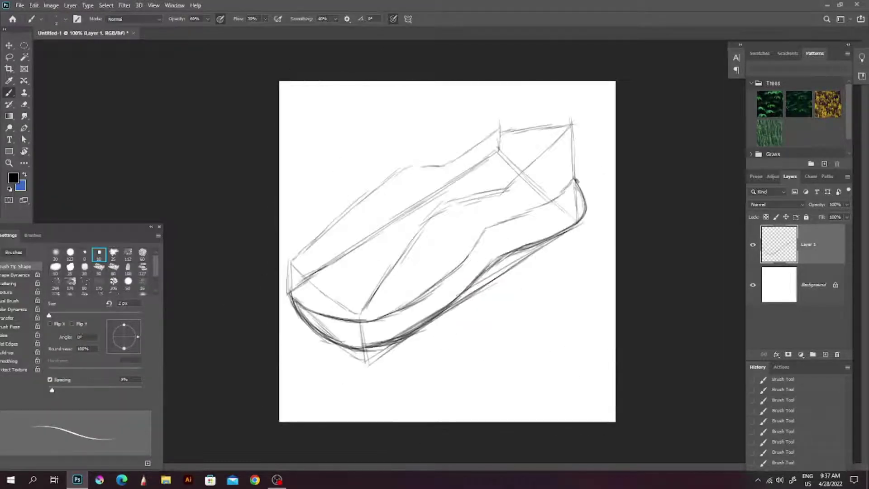
{"action": "left_click_drag", "start_coordinate": [403, 308], "coordinate": [502, 218]}
{"action": "left_click_drag", "start_coordinate": [426, 282], "coordinate": [457, 285]}
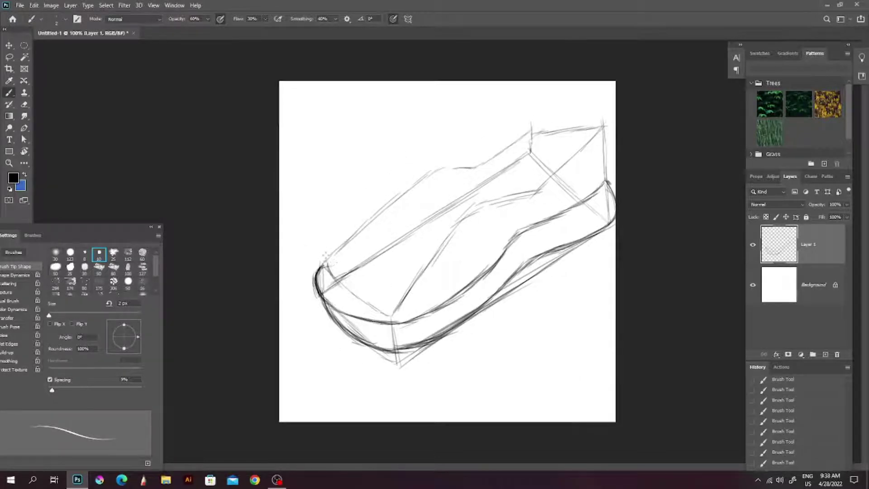
{"action": "key", "text": "r"}
{"action": "left_click_drag", "start_coordinate": [326, 258], "coordinate": [362, 167]}
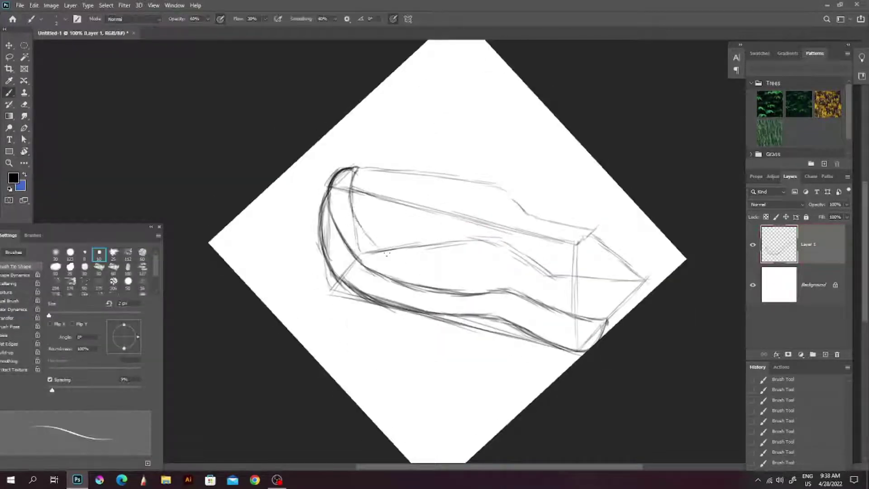
{"action": "key", "text": "Escape"}
Shift the sketch down-left and darken the box diagonal and collar's upper contour.
{"action": "key", "text": "x"}
{"action": "scroll", "coordinate": [452, 267], "scroll_direction": "up", "scroll_amount": 2}
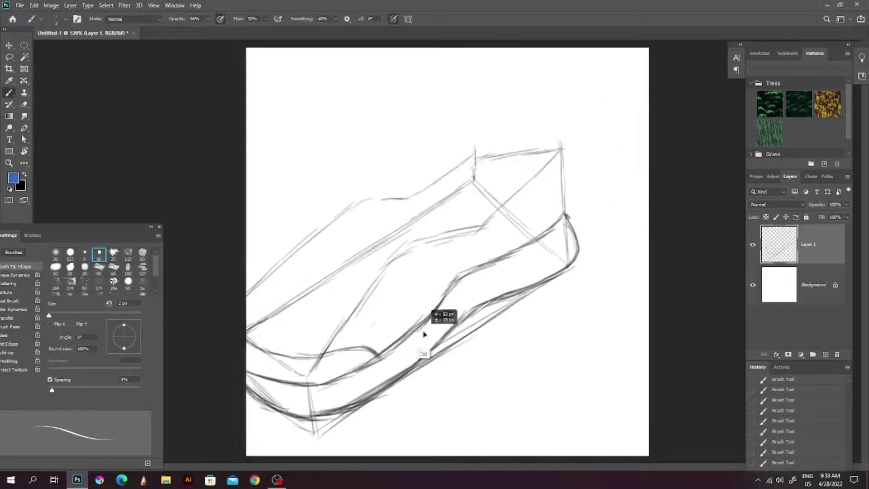
{"action": "key", "text": "ctrl+z"}
{"action": "key", "text": "ctrl+z"}
{"action": "key", "text": "x"}
{"action": "left_click_drag", "start_coordinate": [537, 218], "coordinate": [479, 289]}
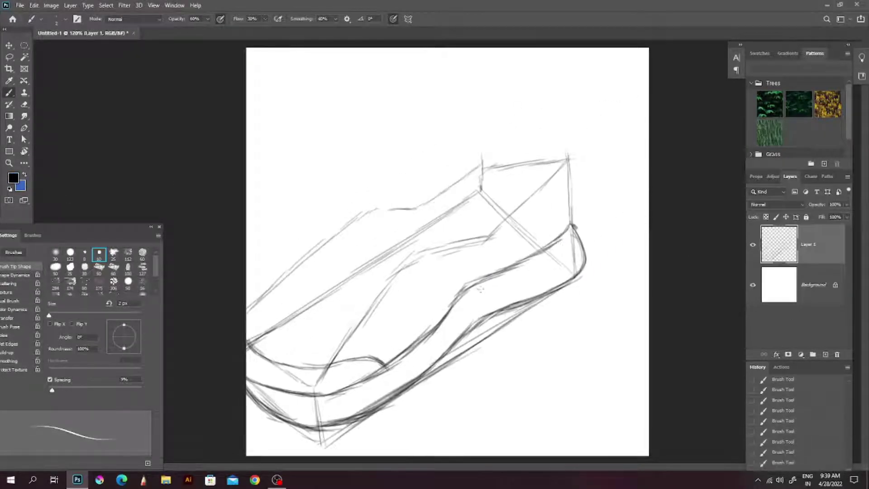
{"action": "left_click_drag", "start_coordinate": [567, 153], "coordinate": [485, 235]}
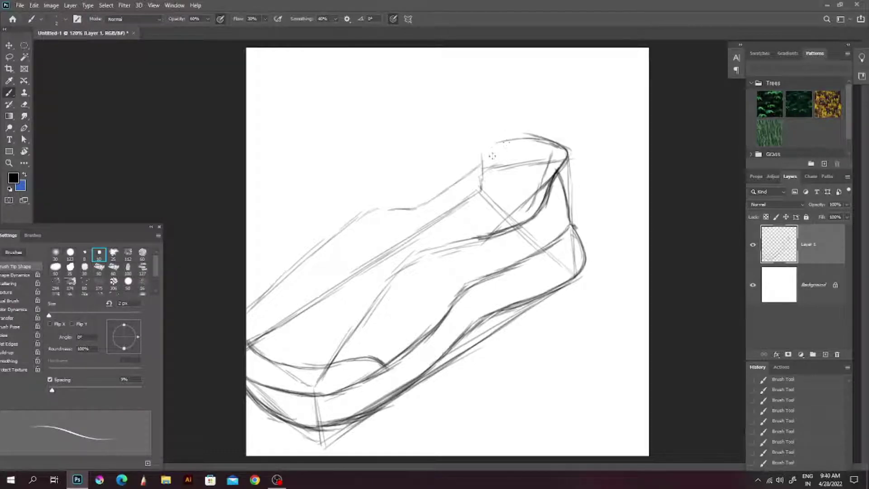
{"action": "left_click_drag", "start_coordinate": [479, 159], "coordinate": [417, 207]}
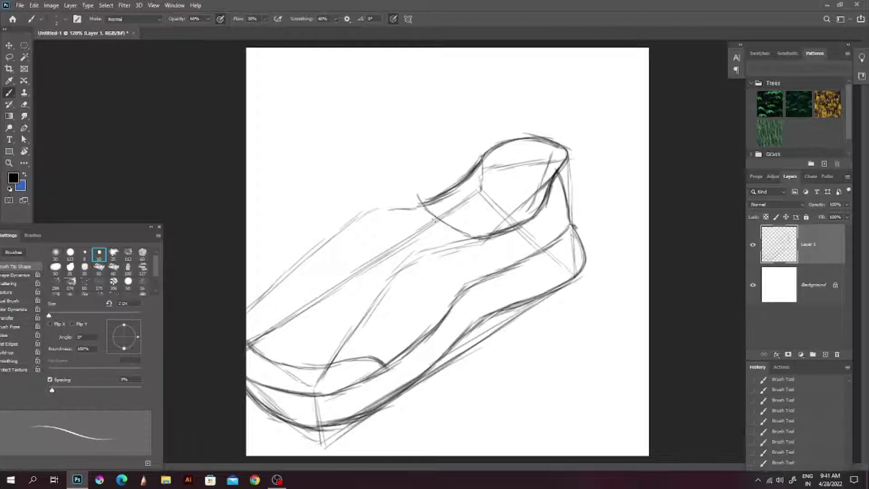
Erase interior construction lines and refine the collar's right contour.
{"action": "key", "text": "e"}
{"action": "left_click_drag", "start_coordinate": [553, 177], "coordinate": [484, 181]}
{"action": "left_click_drag", "start_coordinate": [534, 208], "coordinate": [443, 211]}
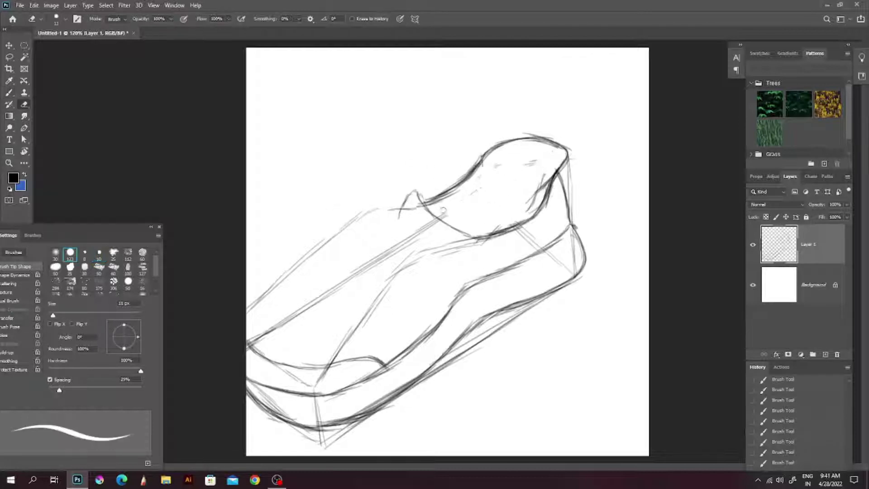
{"action": "key", "text": "b"}
{"action": "left_click_drag", "start_coordinate": [520, 201], "coordinate": [498, 233]}
{"action": "left_click_drag", "start_coordinate": [545, 167], "coordinate": [536, 195]}
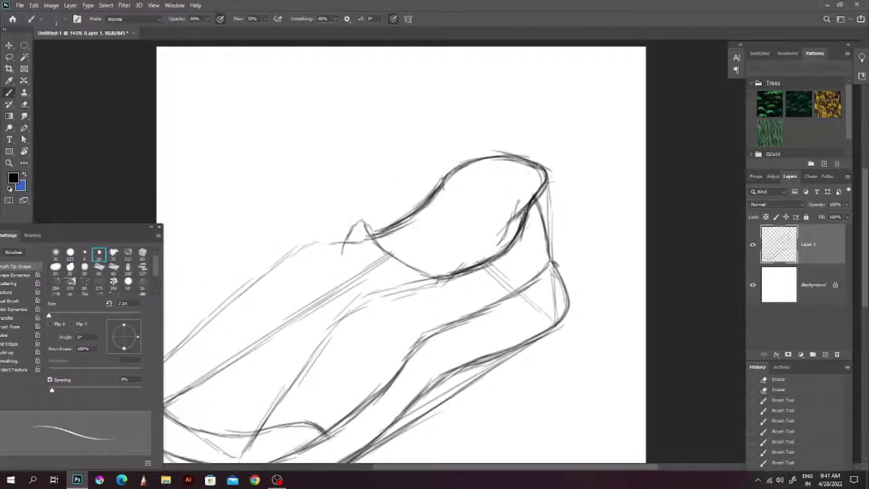
{"action": "left_click_drag", "start_coordinate": [556, 262], "coordinate": [566, 313]}
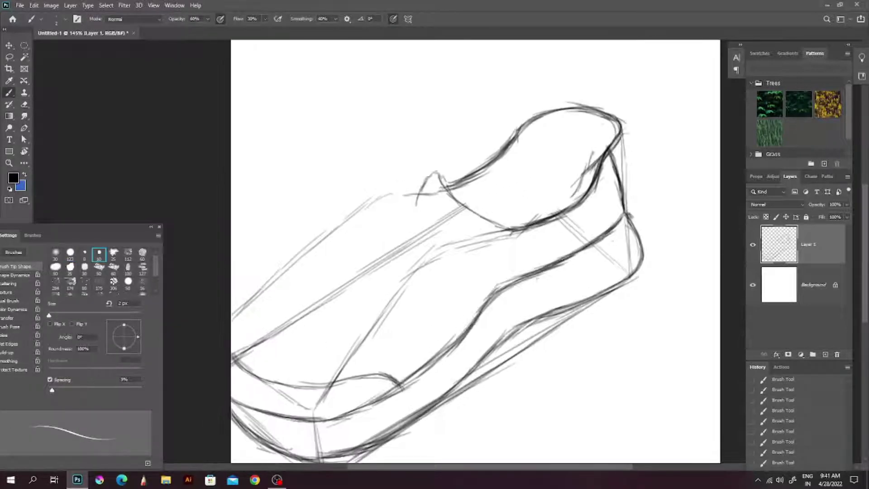
Draw the tongue's small hook and strengthen the shoe's inner side line.
{"action": "left_click_drag", "start_coordinate": [556, 267], "coordinate": [457, 339]}
{"action": "key", "text": "ctrl+shift+v"}
{"action": "left_click_drag", "start_coordinate": [448, 235], "coordinate": [476, 214]}
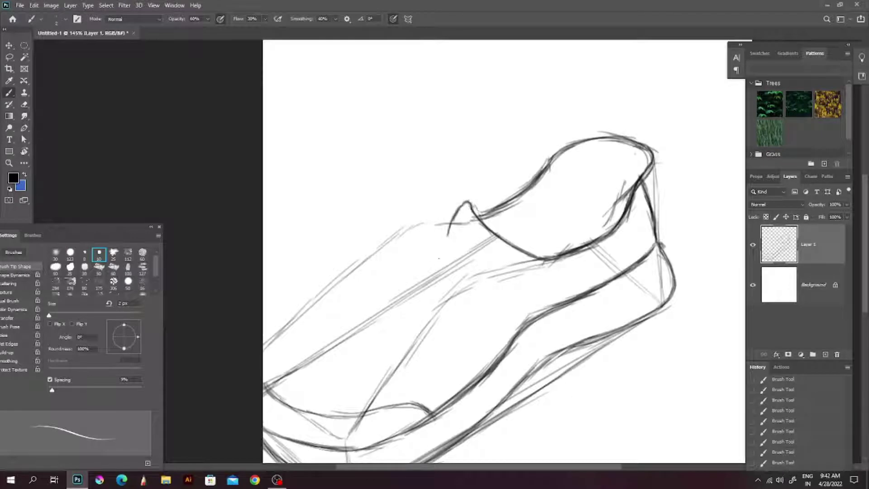
{"action": "mouse_move", "coordinate": [498, 249]}
{"action": "left_mouse_down"}
{"action": "mouse_move", "coordinate": [518, 233]}
{"action": "mouse_move", "coordinate": [453, 305]}
{"action": "left_mouse_up"}
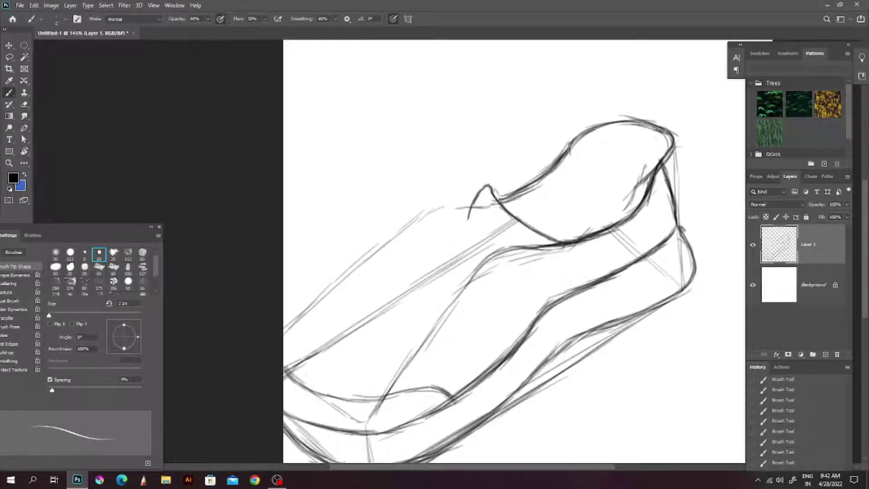
{"action": "left_click_drag", "start_coordinate": [572, 242], "coordinate": [425, 346]}
{"action": "left_click_drag", "start_coordinate": [546, 215], "coordinate": [442, 296]}
{"action": "mouse_move", "coordinate": [423, 329]}
{"action": "left_mouse_down"}
{"action": "mouse_move", "coordinate": [497, 224]}
{"action": "mouse_move", "coordinate": [441, 307]}
{"action": "left_mouse_up"}
Erase faint guide lines around the inner line, bottom and toe.
{"action": "key", "text": "e"}
{"action": "left_click_drag", "start_coordinate": [489, 247], "coordinate": [417, 344]}
{"action": "left_click_drag", "start_coordinate": [584, 220], "coordinate": [466, 267]}
{"action": "mouse_move", "coordinate": [628, 219]}
{"action": "left_mouse_down"}
{"action": "mouse_move", "coordinate": [617, 306]}
{"action": "mouse_move", "coordinate": [700, 229]}
{"action": "left_mouse_up"}
{"action": "mouse_move", "coordinate": [584, 260]}
{"action": "left_mouse_down"}
{"action": "mouse_move", "coordinate": [471, 359]}
{"action": "mouse_move", "coordinate": [559, 292]}
{"action": "left_mouse_up"}
{"action": "mouse_move", "coordinate": [665, 278]}
{"action": "left_mouse_down"}
{"action": "mouse_move", "coordinate": [602, 326]}
{"action": "mouse_move", "coordinate": [470, 391]}
{"action": "mouse_move", "coordinate": [498, 378]}
{"action": "mouse_move", "coordinate": [445, 306]}
{"action": "left_mouse_up"}
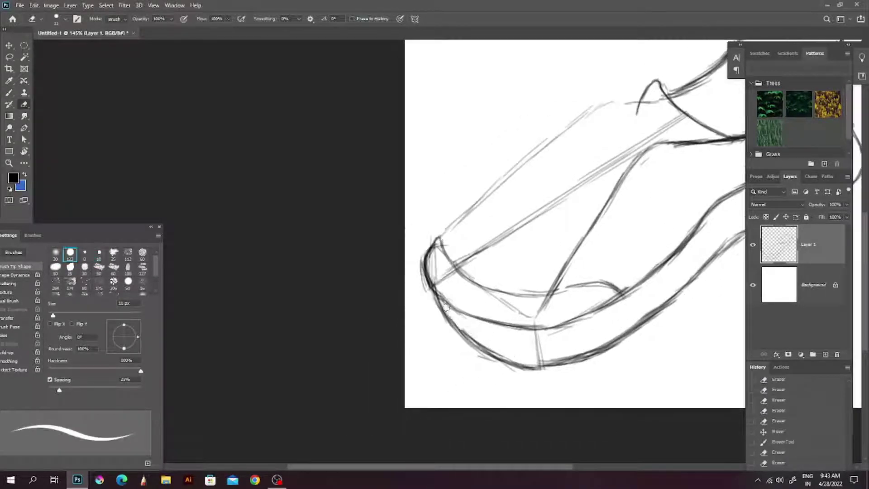
{"action": "mouse_move", "coordinate": [493, 362]}
{"action": "left_mouse_down"}
{"action": "mouse_move", "coordinate": [441, 262]}
{"action": "mouse_move", "coordinate": [424, 287]}
{"action": "left_mouse_up"}
Sketch the first eyelet ovals on the shoe's upper.
{"action": "left_click_drag", "start_coordinate": [442, 257], "coordinate": [365, 295]}
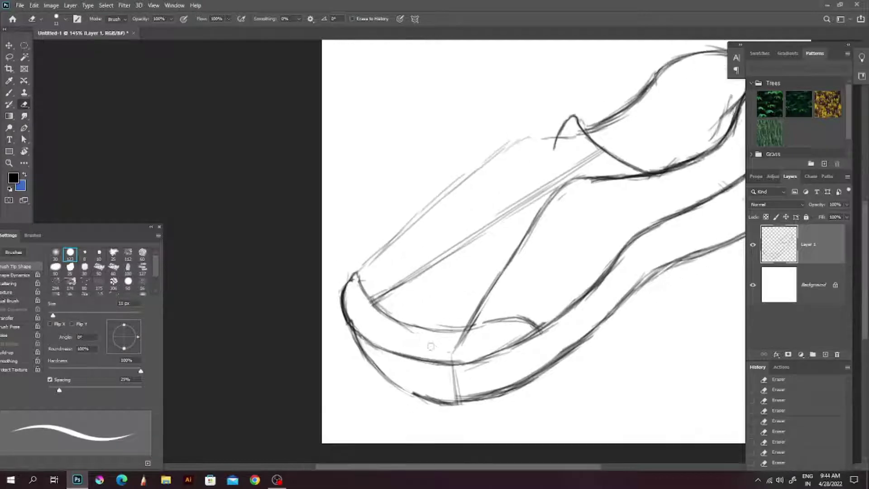
{"action": "key", "text": "b"}
{"action": "left_click_drag", "start_coordinate": [557, 222], "coordinate": [448, 273]}
Undo the eyelet ovals and redraw two small eyelets.
{"action": "key", "text": "ctrl+z"}
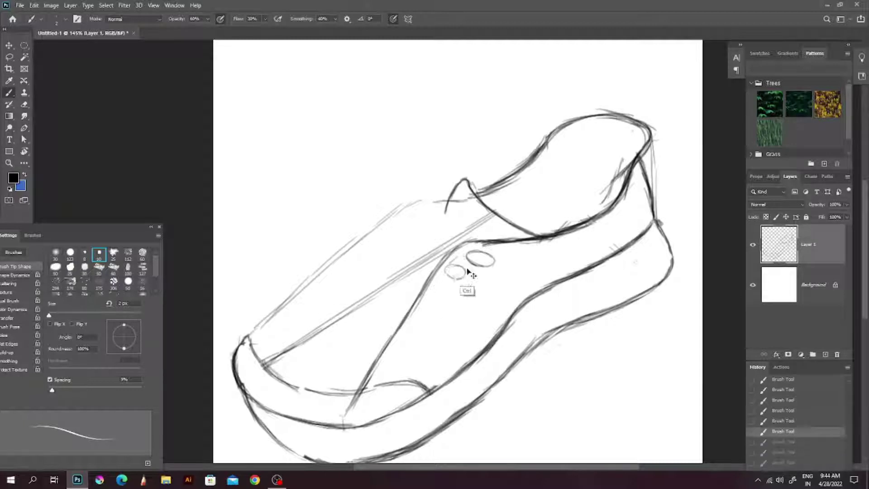
{"action": "key", "text": "ctrl+z"}
{"action": "key", "text": "ctrl+z"}
{"action": "scroll", "coordinate": [488, 257], "scroll_direction": "up", "scroll_amount": 1}
{"action": "left_click_drag", "start_coordinate": [488, 257], "coordinate": [487, 253]}
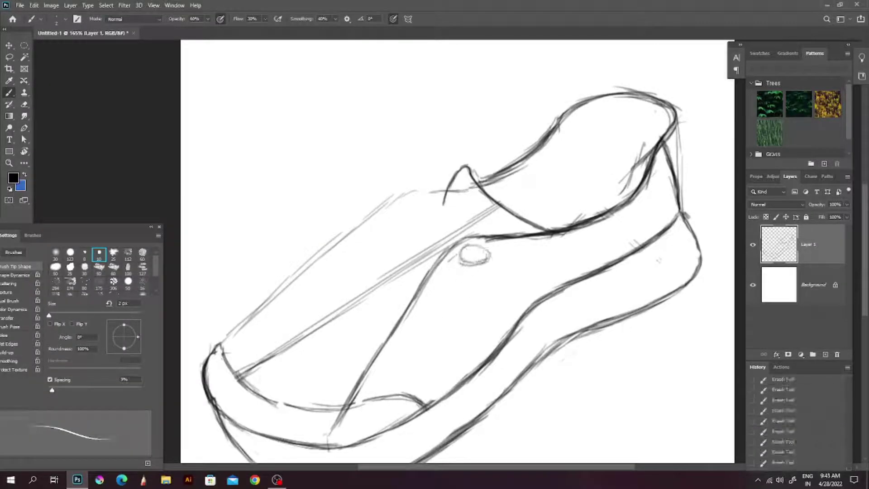
{"action": "left_click_drag", "start_coordinate": [433, 290], "coordinate": [430, 292]}
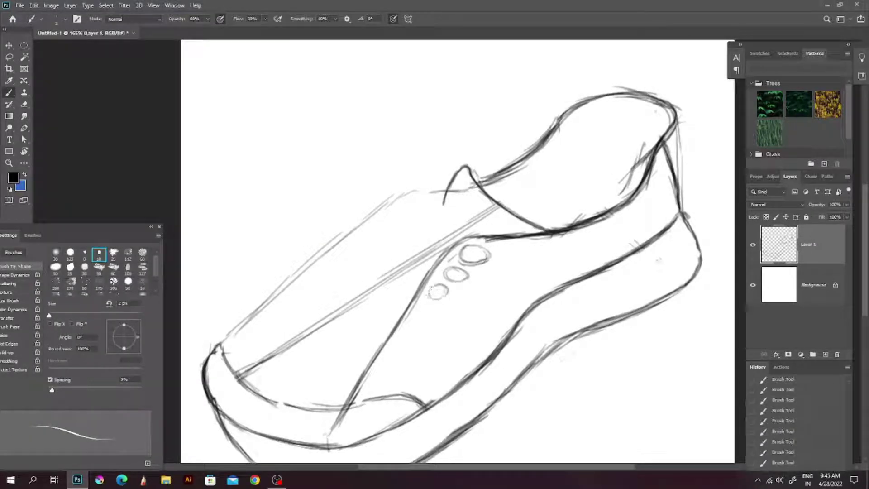
Erase the stray eyelet ovals and part of the lace line.
{"action": "key", "text": "e"}
{"action": "left_click_drag", "start_coordinate": [462, 247], "coordinate": [393, 335]}
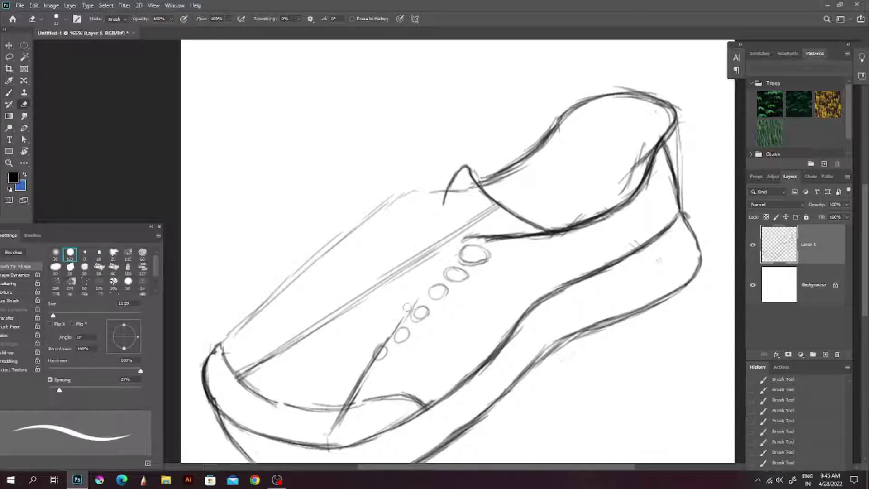
{"action": "left_click_drag", "start_coordinate": [417, 308], "coordinate": [364, 380]}
{"action": "left_click_drag", "start_coordinate": [479, 249], "coordinate": [337, 426]}
{"action": "key", "text": "b"}
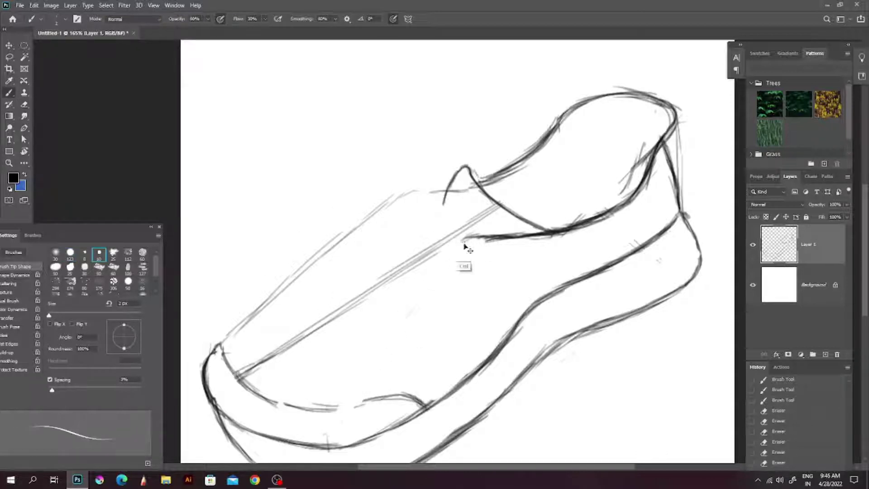
Draw the wavy lace-opening edge, then recentre, rotate and zoom in on the tongue.
{"action": "left_click_drag", "start_coordinate": [464, 241], "coordinate": [418, 288]}
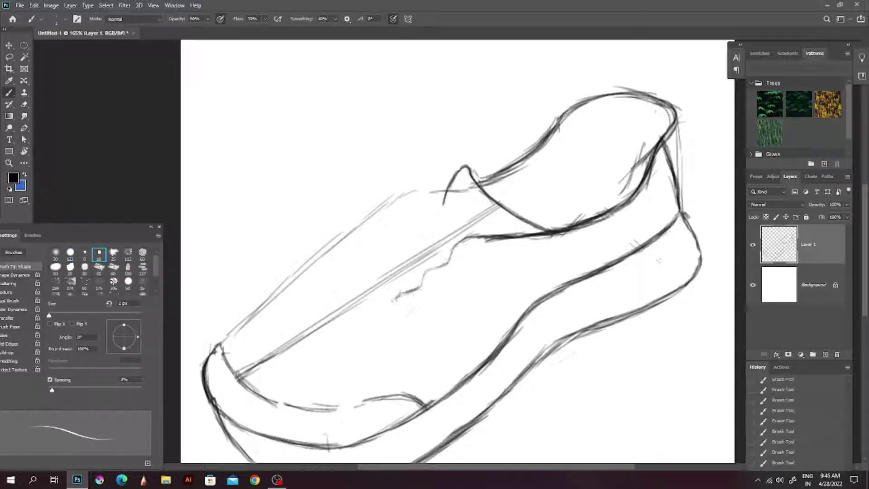
{"action": "key", "text": "ctrl+z"}
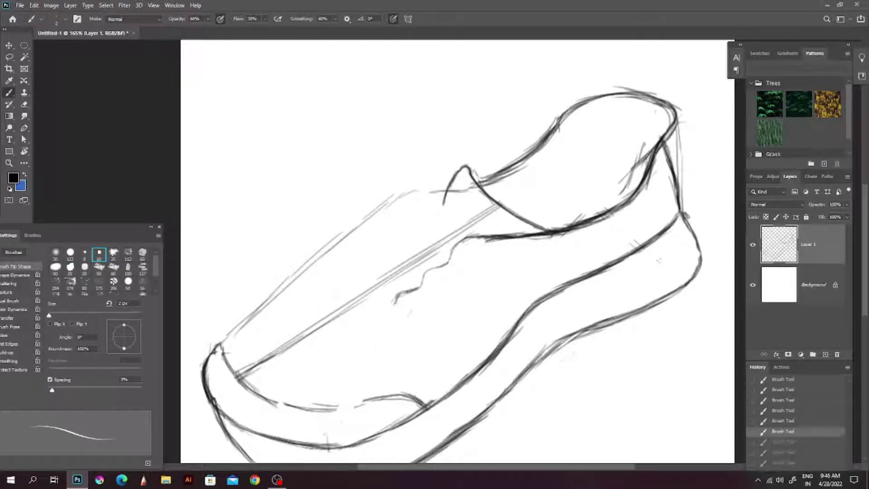
{"action": "left_click_drag", "start_coordinate": [419, 289], "coordinate": [357, 343]}
{"action": "key", "text": "ctrl+z"}
{"action": "left_click_drag", "start_coordinate": [391, 312], "coordinate": [360, 335]}
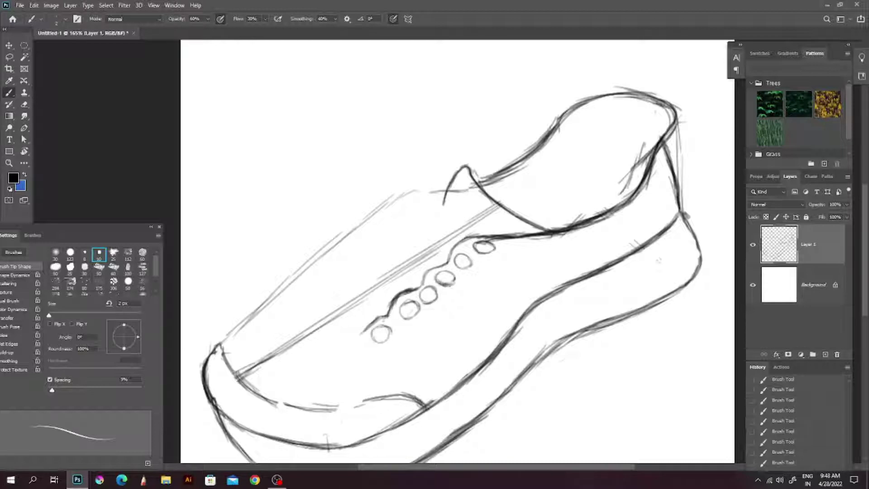
{"action": "mouse_move", "coordinate": [387, 338]}
{"action": "left_mouse_down"}
{"action": "mouse_move", "coordinate": [410, 332]}
{"action": "mouse_move", "coordinate": [356, 329]}
{"action": "left_mouse_up"}
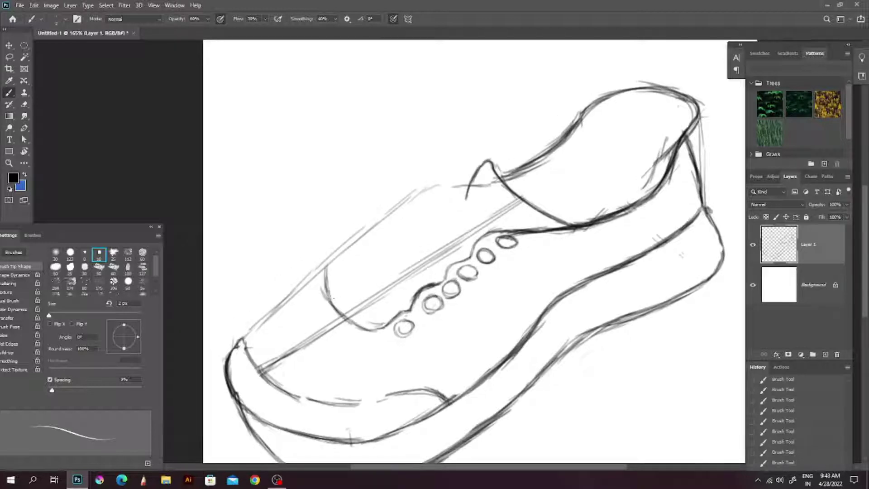
{"action": "mouse_move", "coordinate": [446, 181]}
{"action": "left_mouse_down"}
{"action": "mouse_move", "coordinate": [520, 217]}
{"action": "mouse_move", "coordinate": [489, 236]}
{"action": "mouse_move", "coordinate": [437, 186]}
{"action": "left_mouse_up"}
{"action": "scroll", "coordinate": [489, 236], "scroll_direction": "up", "scroll_amount": 1}
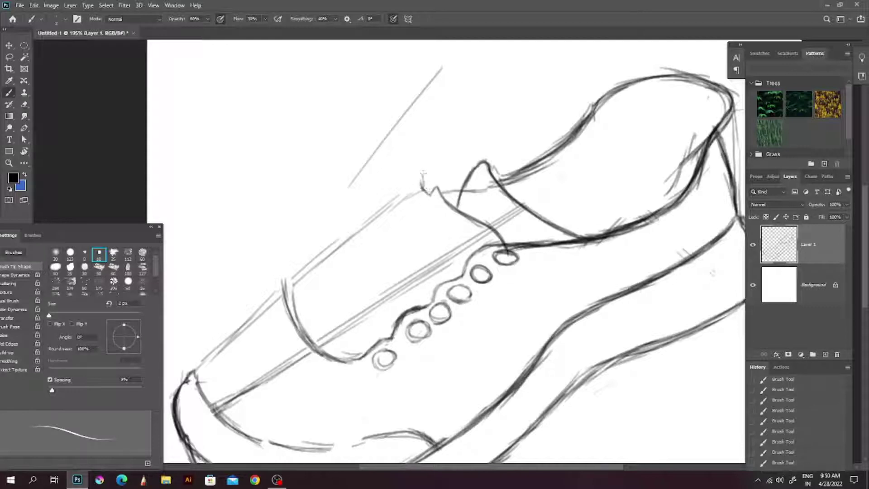
Draw the lace bow loop atop the tongue with a capsule-shaped lace end.
{"action": "scroll", "coordinate": [426, 168], "scroll_direction": "up", "scroll_amount": 3}
{"action": "left_click_drag", "start_coordinate": [455, 175], "coordinate": [453, 173]}
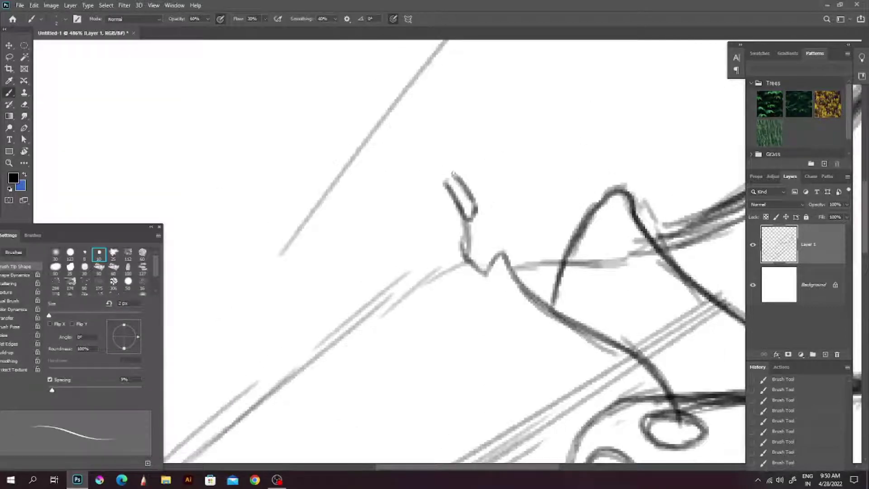
{"action": "mouse_move", "coordinate": [476, 209]}
{"action": "left_mouse_down"}
{"action": "mouse_move", "coordinate": [470, 257]}
{"action": "mouse_move", "coordinate": [413, 237]}
{"action": "left_mouse_up"}
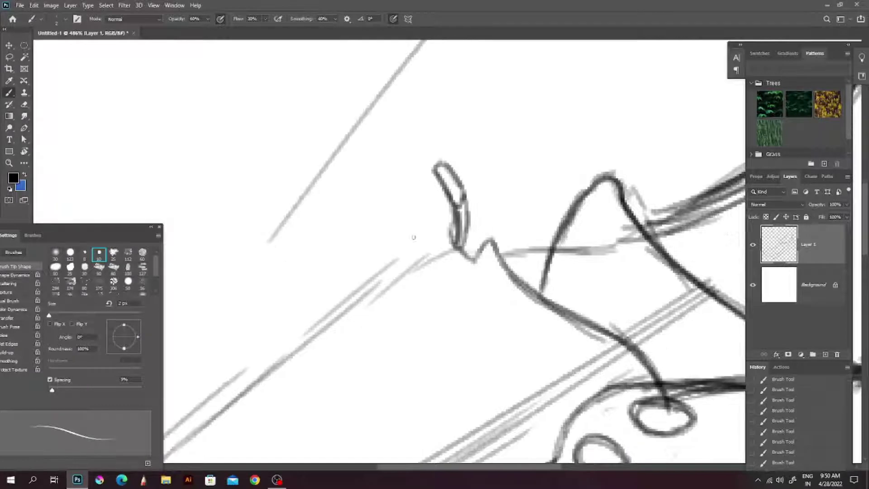
{"action": "mouse_move", "coordinate": [500, 231]}
{"action": "left_mouse_down"}
{"action": "mouse_move", "coordinate": [543, 222]}
{"action": "mouse_move", "coordinate": [512, 251]}
{"action": "mouse_move", "coordinate": [506, 145]}
{"action": "mouse_move", "coordinate": [473, 242]}
{"action": "left_mouse_up"}
{"action": "mouse_move", "coordinate": [488, 117]}
{"action": "left_mouse_down"}
{"action": "mouse_move", "coordinate": [428, 126]}
{"action": "mouse_move", "coordinate": [453, 177]}
{"action": "mouse_move", "coordinate": [442, 244]}
{"action": "left_mouse_up"}
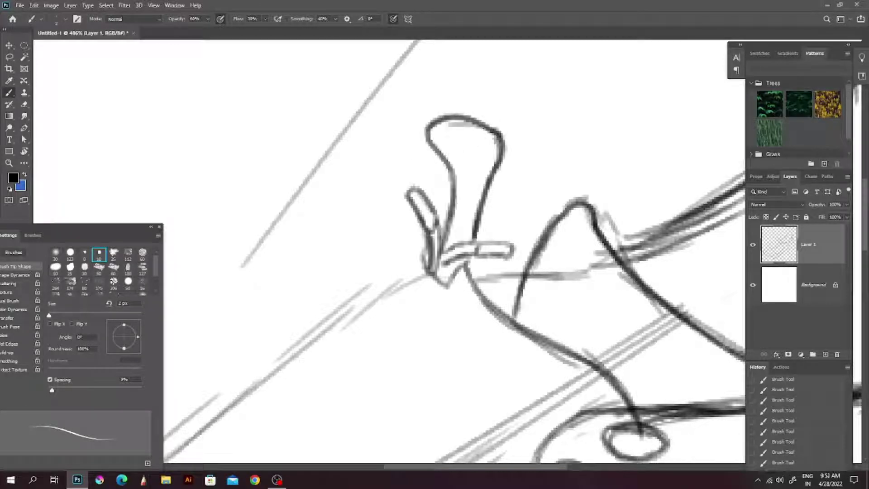
{"action": "left_click_drag", "start_coordinate": [483, 150], "coordinate": [461, 215]}
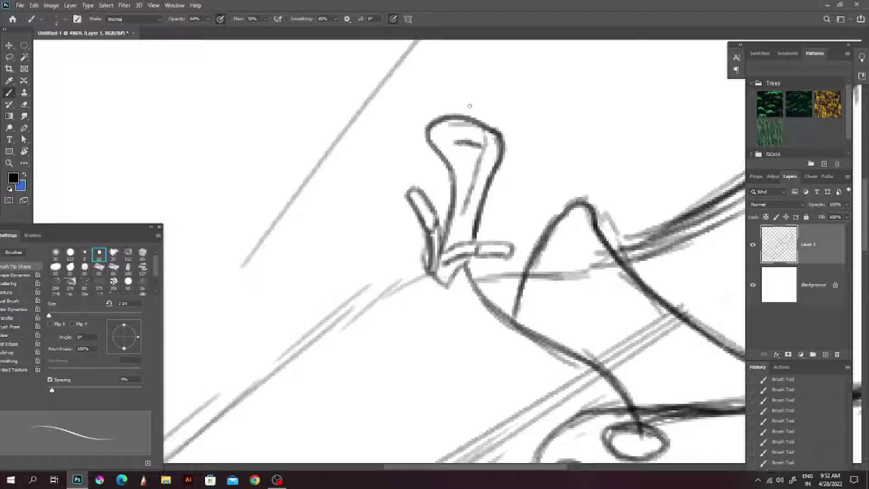
{"action": "left_click_drag", "start_coordinate": [429, 154], "coordinate": [436, 220]}
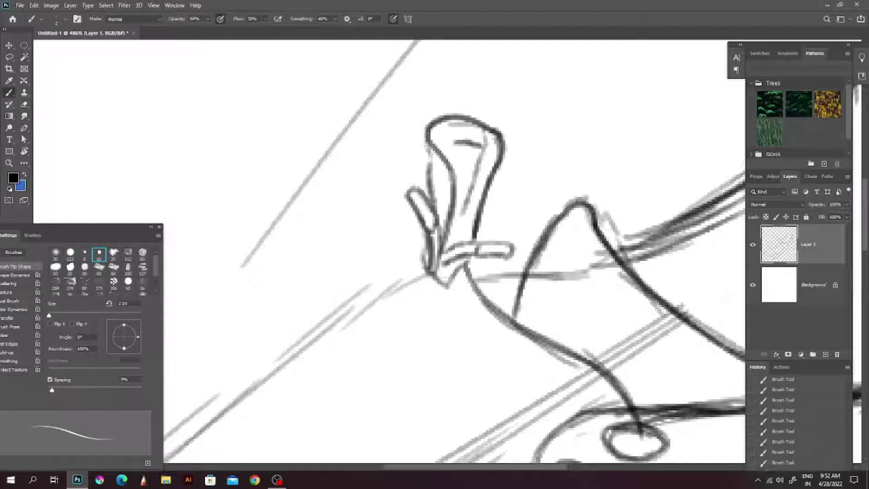
{"action": "mouse_move", "coordinate": [484, 132]}
{"action": "left_mouse_down"}
{"action": "mouse_move", "coordinate": [455, 243]}
{"action": "mouse_move", "coordinate": [455, 235]}
{"action": "left_mouse_up"}
{"action": "left_click_drag", "start_coordinate": [441, 146], "coordinate": [430, 212]}
{"action": "key", "text": "ctrl+z"}
{"action": "left_click_drag", "start_coordinate": [483, 134], "coordinate": [457, 240]}
{"action": "left_click_drag", "start_coordinate": [443, 258], "coordinate": [504, 247]}
Draw lace strands below the knot, a diagonal lace with rounded tip, and hanging ends.
{"action": "scroll", "coordinate": [444, 227], "scroll_direction": "down", "scroll_amount": 3}
{"action": "scroll", "coordinate": [444, 226], "scroll_direction": "up", "scroll_amount": 1}
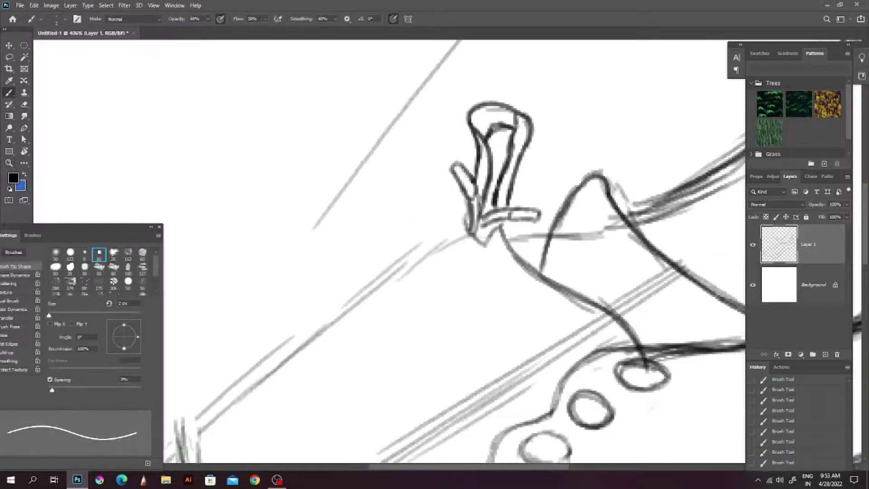
{"action": "scroll", "coordinate": [444, 227], "scroll_direction": "up", "scroll_amount": 2}
{"action": "mouse_move", "coordinate": [427, 224]}
{"action": "left_mouse_down"}
{"action": "mouse_move", "coordinate": [453, 267]}
{"action": "mouse_move", "coordinate": [590, 347]}
{"action": "left_mouse_up"}
{"action": "mouse_move", "coordinate": [534, 381]}
{"action": "left_mouse_down"}
{"action": "mouse_move", "coordinate": [513, 328]}
{"action": "mouse_move", "coordinate": [454, 271]}
{"action": "mouse_move", "coordinate": [534, 378]}
{"action": "left_mouse_up"}
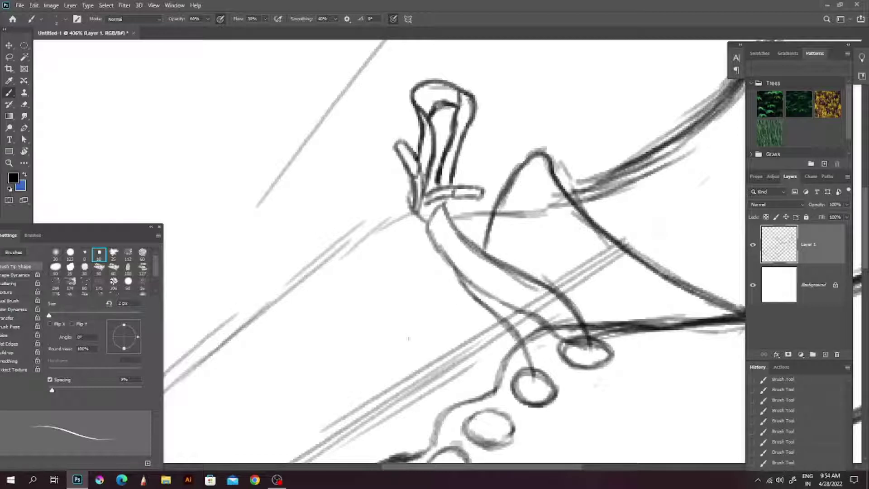
{"action": "left_click_drag", "start_coordinate": [396, 324], "coordinate": [423, 312]}
{"action": "scroll", "coordinate": [452, 254], "scroll_direction": "down", "scroll_amount": 1}
{"action": "mouse_move", "coordinate": [434, 275]}
{"action": "left_mouse_down"}
{"action": "mouse_move", "coordinate": [490, 385]}
{"action": "mouse_move", "coordinate": [470, 396]}
{"action": "left_mouse_up"}
{"action": "mouse_move", "coordinate": [349, 197]}
{"action": "left_mouse_down"}
{"action": "mouse_move", "coordinate": [414, 248]}
{"action": "mouse_move", "coordinate": [395, 264]}
{"action": "left_mouse_up"}
{"action": "mouse_move", "coordinate": [327, 214]}
{"action": "left_mouse_down"}
{"action": "mouse_move", "coordinate": [418, 188]}
{"action": "mouse_move", "coordinate": [312, 193]}
{"action": "mouse_move", "coordinate": [405, 176]}
{"action": "mouse_move", "coordinate": [410, 190]}
{"action": "mouse_move", "coordinate": [432, 174]}
{"action": "mouse_move", "coordinate": [437, 184]}
{"action": "left_mouse_up"}
{"action": "left_click_drag", "start_coordinate": [524, 343], "coordinate": [450, 267]}
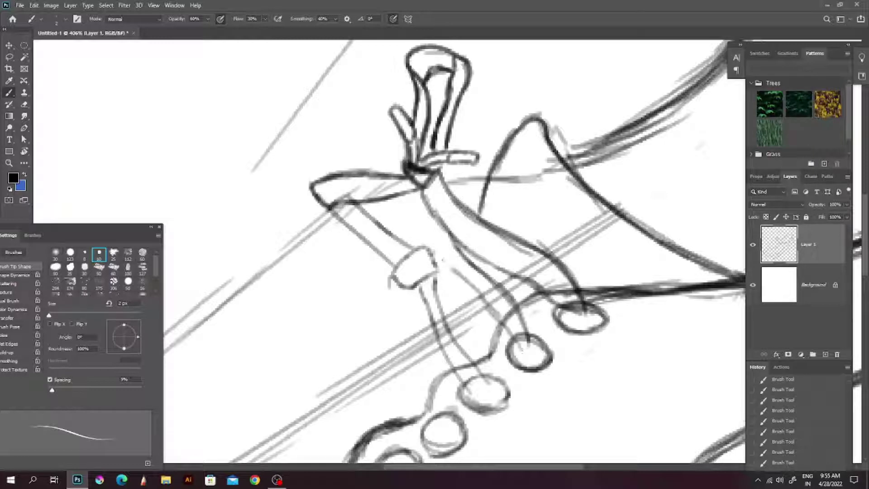
{"action": "mouse_move", "coordinate": [401, 208]}
{"action": "left_mouse_down"}
{"action": "mouse_move", "coordinate": [454, 269]}
{"action": "mouse_move", "coordinate": [448, 238]}
{"action": "left_mouse_up"}
{"action": "mouse_move", "coordinate": [423, 396]}
{"action": "left_mouse_down"}
{"action": "mouse_move", "coordinate": [474, 335]}
{"action": "mouse_move", "coordinate": [450, 267]}
{"action": "left_mouse_up"}
Draw and darken laces running from the lower eyelets up to the knot.
{"action": "mouse_move", "coordinate": [494, 358]}
{"action": "left_mouse_down"}
{"action": "mouse_move", "coordinate": [412, 258]}
{"action": "mouse_move", "coordinate": [380, 168]}
{"action": "left_mouse_up"}
{"action": "left_click_drag", "start_coordinate": [448, 305], "coordinate": [375, 168]}
{"action": "left_click_drag", "start_coordinate": [482, 340], "coordinate": [413, 269]}
{"action": "left_click_drag", "start_coordinate": [430, 286], "coordinate": [376, 170]}
{"action": "left_click_drag", "start_coordinate": [399, 254], "coordinate": [373, 171]}
{"action": "left_click_drag", "start_coordinate": [453, 272], "coordinate": [466, 265]}
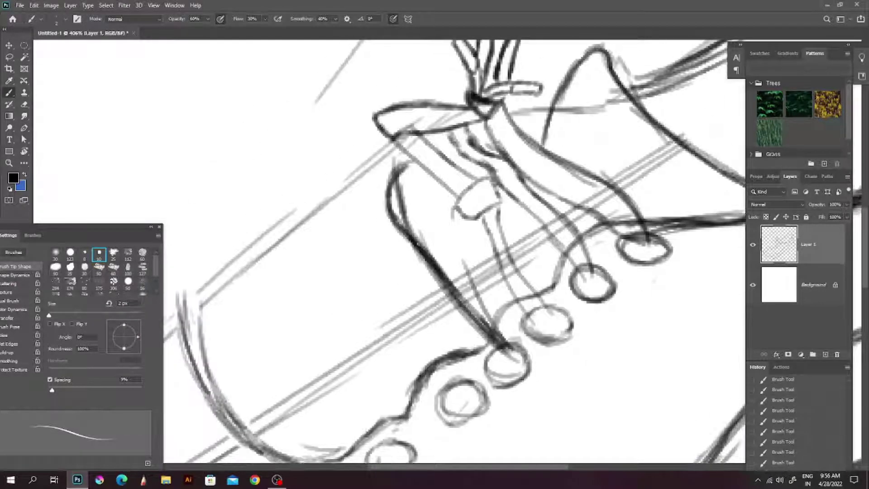
{"action": "left_click_drag", "start_coordinate": [494, 355], "coordinate": [380, 240]}
{"action": "mouse_move", "coordinate": [392, 174]}
{"action": "left_mouse_down"}
{"action": "mouse_move", "coordinate": [450, 324]}
{"action": "mouse_move", "coordinate": [504, 360]}
{"action": "left_mouse_up"}
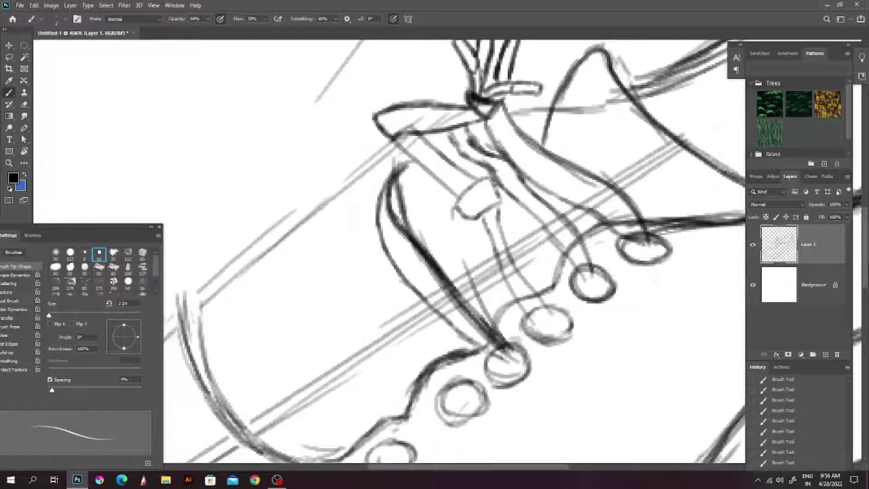
Add strokes along the crossing lace and curved lace strokes on the left.
{"action": "left_click_drag", "start_coordinate": [466, 267], "coordinate": [518, 299]}
{"action": "left_click_drag", "start_coordinate": [423, 249], "coordinate": [516, 299]}
{"action": "left_click_drag", "start_coordinate": [448, 285], "coordinate": [498, 317]}
{"action": "left_click_drag", "start_coordinate": [452, 326], "coordinate": [486, 280]}
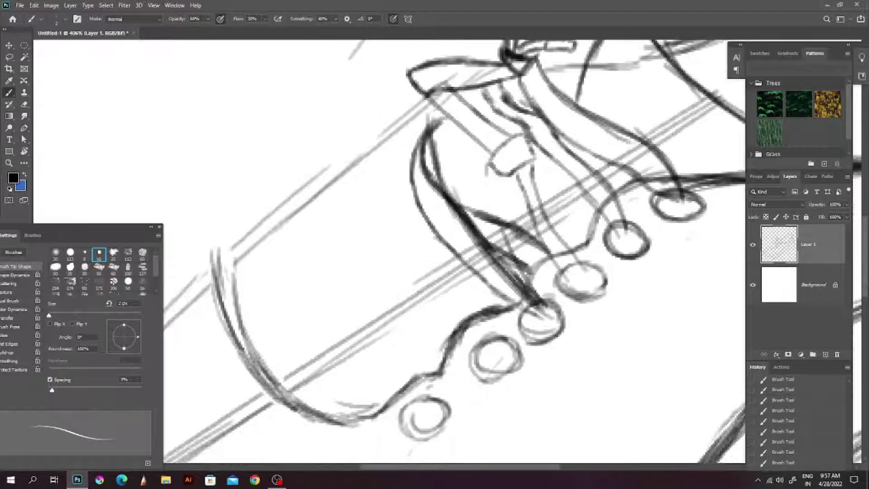
{"action": "mouse_move", "coordinate": [495, 346]}
{"action": "left_mouse_down"}
{"action": "mouse_move", "coordinate": [443, 298]}
{"action": "mouse_move", "coordinate": [398, 177]}
{"action": "left_mouse_up"}
{"action": "left_click_drag", "start_coordinate": [441, 333], "coordinate": [378, 179]}
{"action": "left_click_drag", "start_coordinate": [486, 362], "coordinate": [384, 179]}
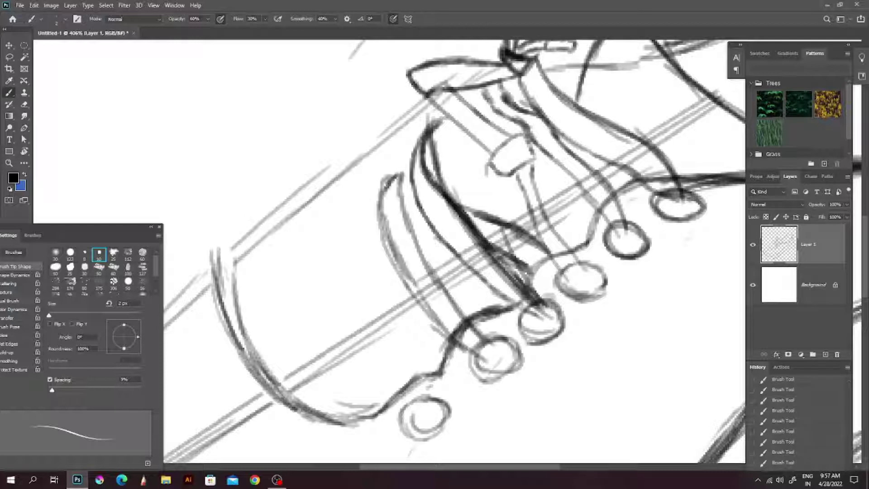
Draw another lace strap with a rounded end and more crisscrossing lace strokes.
{"action": "left_click_drag", "start_coordinate": [494, 305], "coordinate": [335, 174]}
{"action": "mouse_move", "coordinate": [389, 272]}
{"action": "left_mouse_down"}
{"action": "mouse_move", "coordinate": [314, 187]}
{"action": "mouse_move", "coordinate": [311, 169]}
{"action": "mouse_move", "coordinate": [333, 178]}
{"action": "mouse_move", "coordinate": [303, 245]}
{"action": "left_mouse_up"}
{"action": "left_click_drag", "start_coordinate": [380, 235], "coordinate": [355, 202]}
{"action": "left_click_drag", "start_coordinate": [365, 212], "coordinate": [336, 257]}
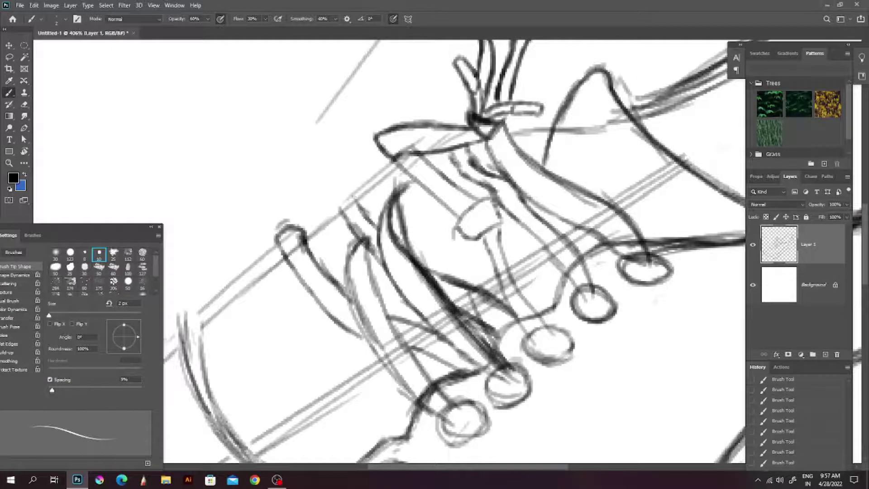
{"action": "mouse_move", "coordinate": [312, 323]}
{"action": "left_mouse_down"}
{"action": "mouse_move", "coordinate": [426, 226]}
{"action": "mouse_move", "coordinate": [525, 306]}
{"action": "left_mouse_up"}
{"action": "left_click_drag", "start_coordinate": [421, 244], "coordinate": [525, 330]}
{"action": "mouse_move", "coordinate": [406, 181]}
{"action": "left_mouse_down"}
{"action": "mouse_move", "coordinate": [507, 376]}
{"action": "mouse_move", "coordinate": [488, 355]}
{"action": "left_mouse_up"}
{"action": "key", "text": "ctrl+z"}
{"action": "left_click_drag", "start_coordinate": [405, 176], "coordinate": [478, 362]}
{"action": "left_click_drag", "start_coordinate": [367, 199], "coordinate": [511, 382]}
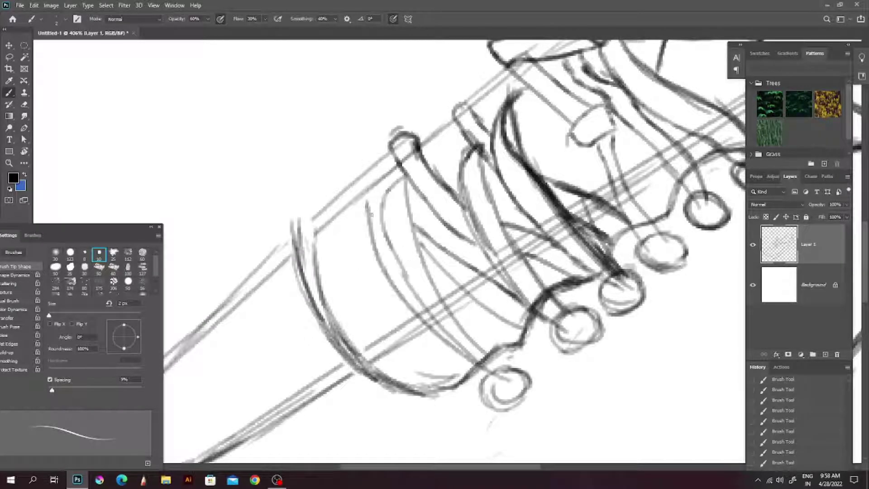
{"action": "left_click_drag", "start_coordinate": [353, 179], "coordinate": [507, 385]}
Save the sketch on the computer as shoes.psd.
{"action": "key", "text": "ctrl+s"}
{"action": "left_click", "coordinate": [483, 333]}
{"action": "type", "text": "shoes"}
{"action": "key", "text": "Return"}
Add a few final strokes to the laces.
{"action": "left_click_drag", "start_coordinate": [375, 237], "coordinate": [353, 177]}
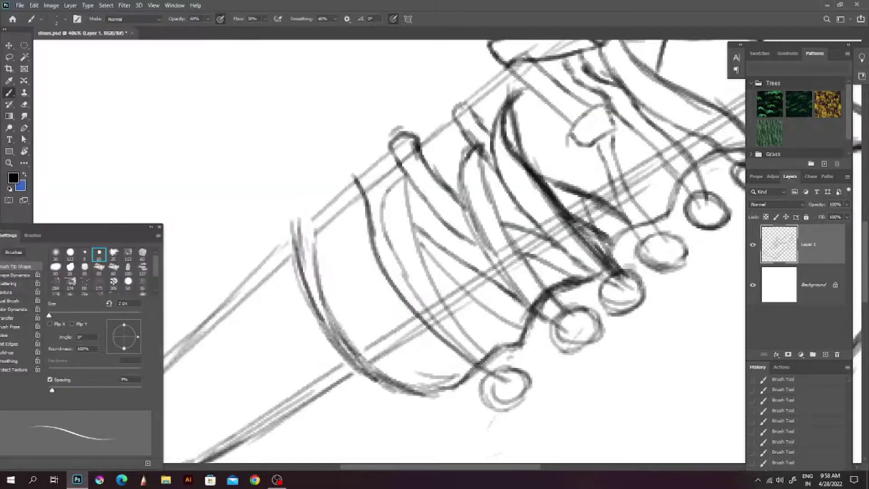
{"action": "left_click_drag", "start_coordinate": [397, 286], "coordinate": [372, 233]}
{"action": "left_click_drag", "start_coordinate": [349, 168], "coordinate": [426, 342]}
Erase the messy lace strokes and leftover marks near the eyelets.
{"action": "key", "text": "e"}
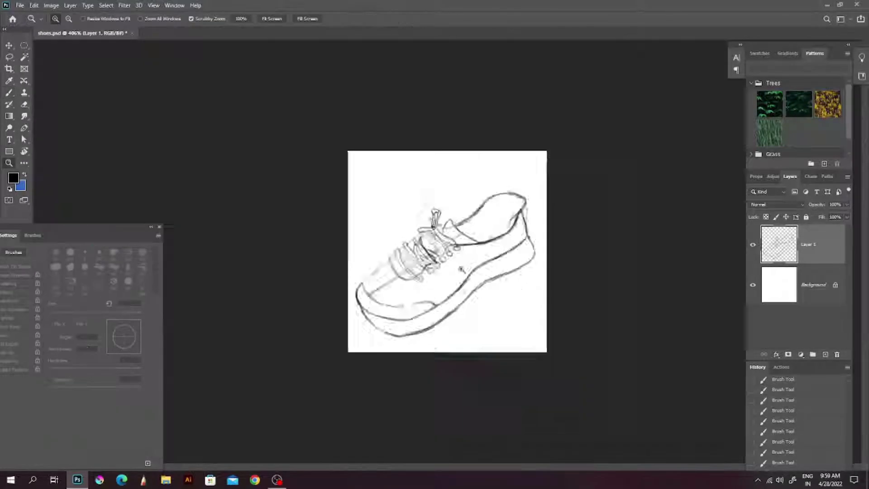
{"action": "scroll", "coordinate": [453, 253], "scroll_direction": "down", "scroll_amount": 5}
{"action": "scroll", "coordinate": [453, 253], "scroll_direction": "up", "scroll_amount": 4}
{"action": "left_click_drag", "start_coordinate": [534, 267], "coordinate": [434, 353]}
{"action": "left_click_drag", "start_coordinate": [511, 227], "coordinate": [457, 299]}
{"action": "left_click_drag", "start_coordinate": [403, 294], "coordinate": [453, 236]}
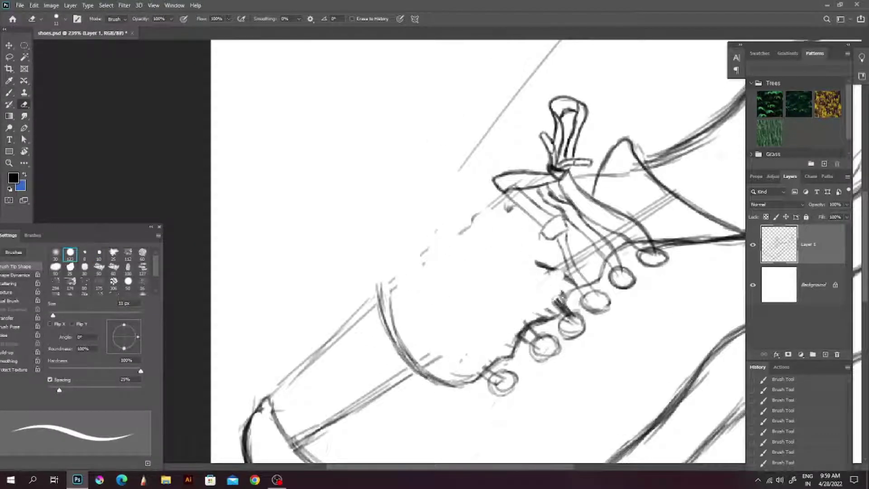
{"action": "mouse_move", "coordinate": [548, 294]}
{"action": "left_mouse_down"}
{"action": "mouse_move", "coordinate": [571, 331]}
{"action": "mouse_move", "coordinate": [497, 384]}
{"action": "left_mouse_up"}
{"action": "scroll", "coordinate": [489, 376], "scroll_direction": "up", "scroll_amount": 2}
{"action": "left_click_drag", "start_coordinate": [471, 244], "coordinate": [452, 190]}
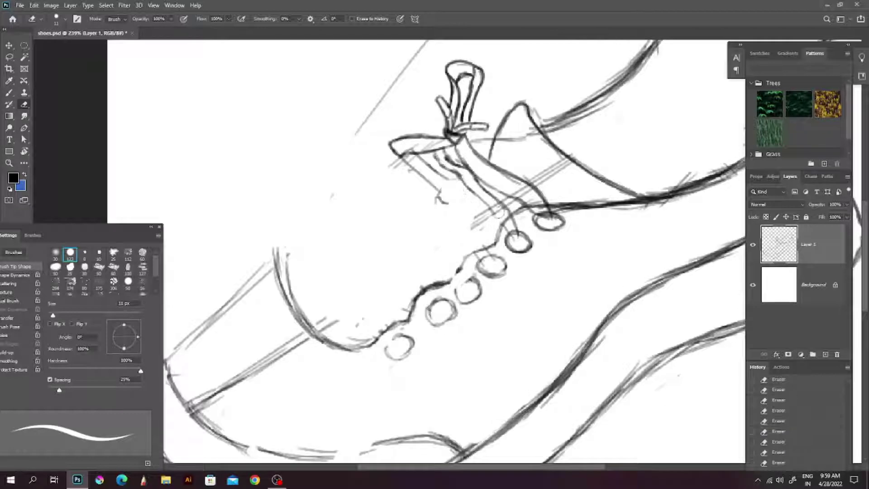
{"action": "left_click_drag", "start_coordinate": [498, 213], "coordinate": [407, 163]}
Draw lace bars across the tongue with a fine brush.
{"action": "key", "text": "b"}
{"action": "scroll", "coordinate": [524, 235], "scroll_direction": "up", "scroll_amount": 1}
{"action": "mouse_move", "coordinate": [473, 156]}
{"action": "left_mouse_down"}
{"action": "mouse_move", "coordinate": [489, 317]}
{"action": "mouse_move", "coordinate": [478, 316]}
{"action": "left_mouse_up"}
{"action": "left_click_drag", "start_coordinate": [430, 134], "coordinate": [439, 326]}
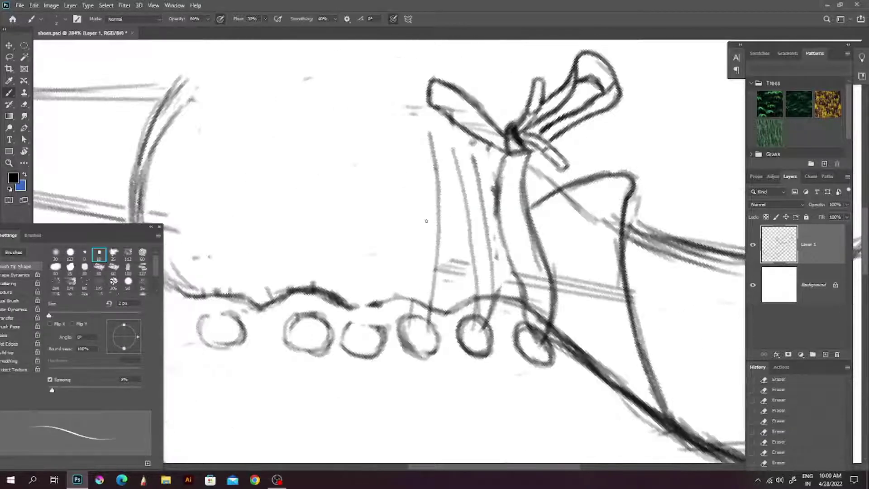
{"action": "left_click_drag", "start_coordinate": [405, 120], "coordinate": [412, 324]}
{"action": "left_click_drag", "start_coordinate": [384, 124], "coordinate": [384, 326]}
{"action": "left_click_drag", "start_coordinate": [368, 104], "coordinate": [374, 326]}
{"action": "left_click_drag", "start_coordinate": [260, 89], "coordinate": [228, 328]}
{"action": "left_click_drag", "start_coordinate": [245, 75], "coordinate": [206, 332]}
Add more parallel diagonal lace bars across the tongue.
{"action": "left_click_drag", "start_coordinate": [498, 181], "coordinate": [430, 235]}
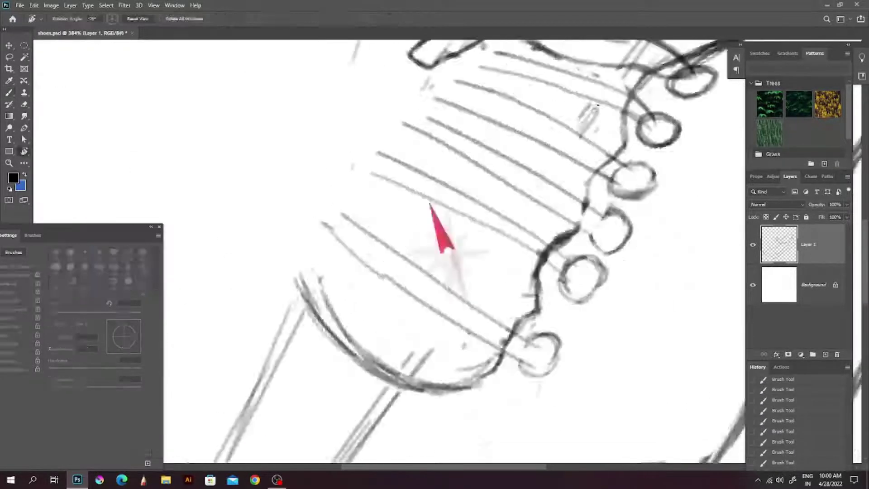
{"action": "left_click_drag", "start_coordinate": [401, 364], "coordinate": [623, 257]}
{"action": "left_click_drag", "start_coordinate": [396, 335], "coordinate": [586, 248]}
{"action": "left_click_drag", "start_coordinate": [390, 269], "coordinate": [537, 186]}
{"action": "left_click_drag", "start_coordinate": [584, 213], "coordinate": [627, 183]}
{"action": "left_click_drag", "start_coordinate": [371, 317], "coordinate": [600, 213]}
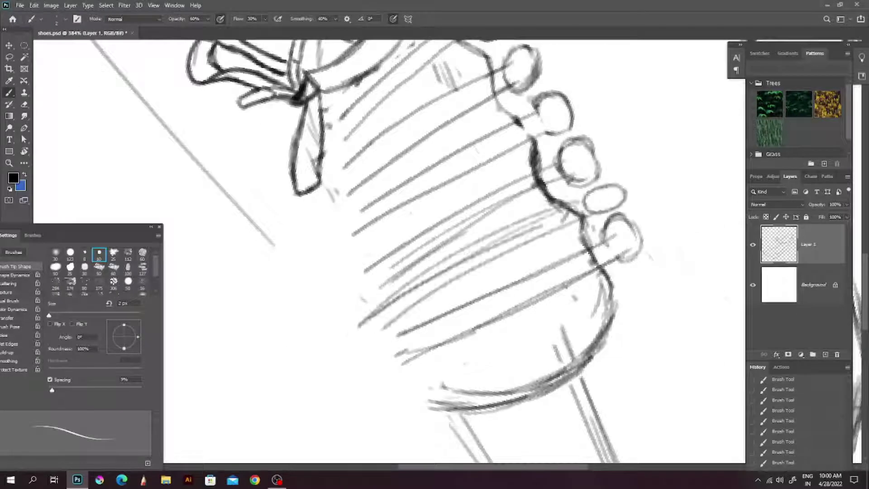
Trim the lace bar ends and redraw them with rounded tips.
{"action": "key", "text": "e"}
{"action": "left_click_drag", "start_coordinate": [357, 190], "coordinate": [426, 270]}
{"action": "left_click_drag", "start_coordinate": [486, 360], "coordinate": [389, 221]}
{"action": "key", "text": "b"}
{"action": "left_click_drag", "start_coordinate": [497, 156], "coordinate": [525, 154]}
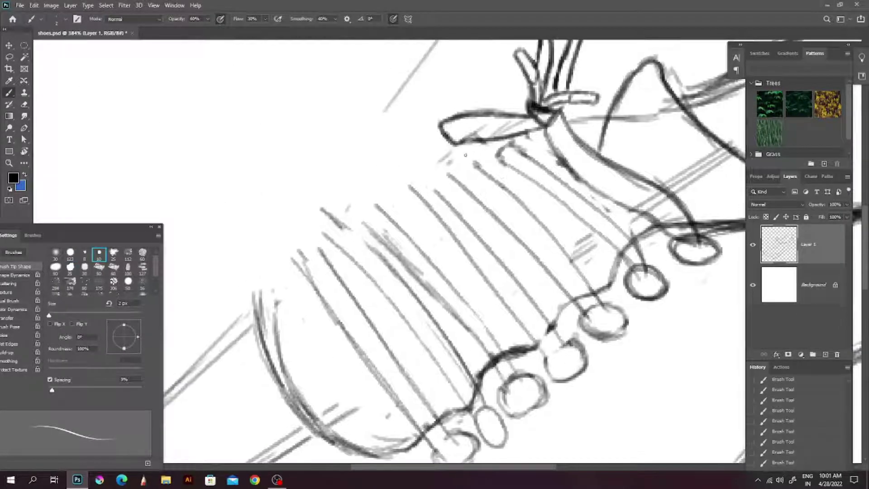
{"action": "left_click_drag", "start_coordinate": [448, 170], "coordinate": [475, 163]}
{"action": "left_click_drag", "start_coordinate": [407, 183], "coordinate": [430, 181]}
{"action": "left_click_drag", "start_coordinate": [360, 210], "coordinate": [383, 210]}
{"action": "mouse_move", "coordinate": [326, 233]}
{"action": "left_mouse_down"}
{"action": "mouse_move", "coordinate": [344, 224]}
{"action": "mouse_move", "coordinate": [262, 347]}
{"action": "left_mouse_up"}
Darken the shoe's upper-left outline.
{"action": "scroll", "coordinate": [313, 249], "scroll_direction": "down", "scroll_amount": 5}
{"action": "scroll", "coordinate": [470, 326], "scroll_direction": "up", "scroll_amount": 2}
{"action": "left_click_drag", "start_coordinate": [354, 254], "coordinate": [261, 350]}
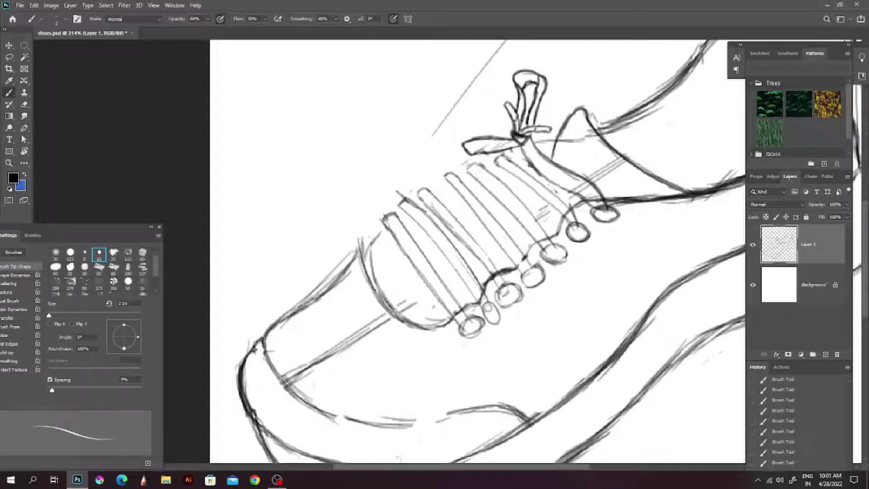
{"action": "scroll", "coordinate": [398, 258], "scroll_direction": "down", "scroll_amount": 3}
Try scaling an oval selection of the laces to about 112%, then cancel and deselect.
{"action": "key", "text": "m"}
{"action": "key", "text": "d"}
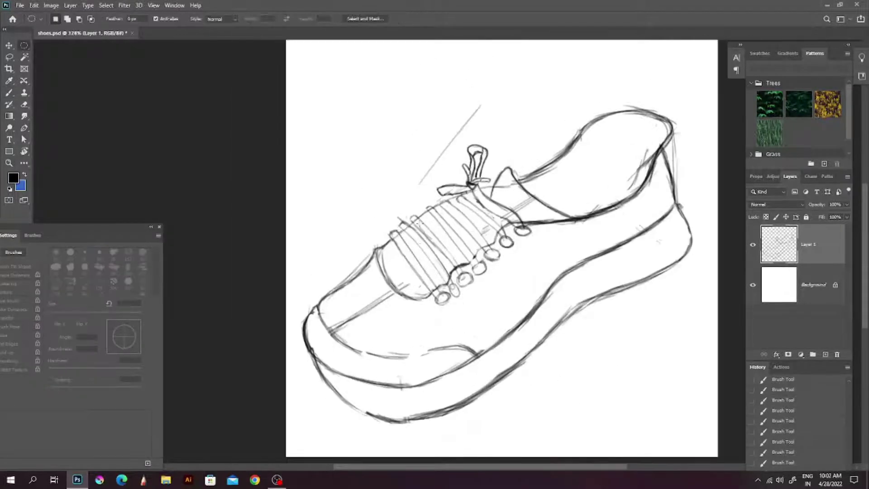
{"action": "left_click_drag", "start_coordinate": [301, 136], "coordinate": [582, 311]}
{"action": "key", "text": "ctrl+t"}
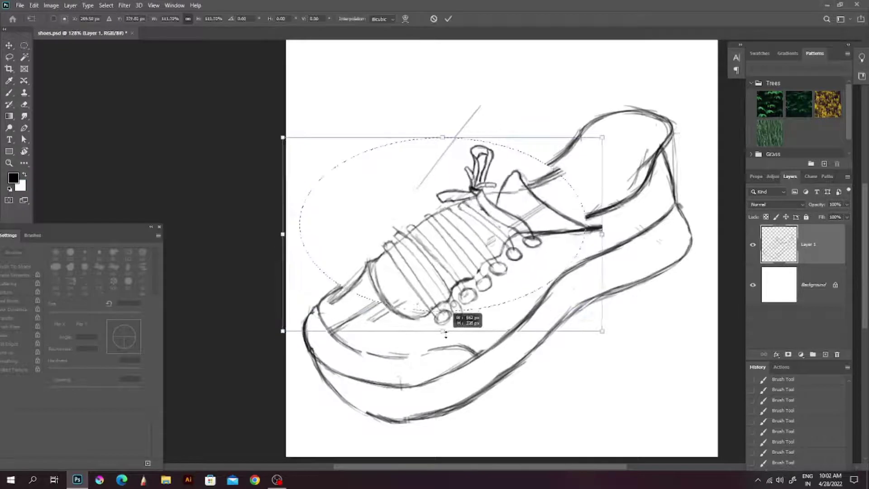
{"action": "left_click_drag", "start_coordinate": [582, 135], "coordinate": [606, 119]}
{"action": "key", "text": "Escape"}
{"action": "key", "text": "ctrl+d"}
Stretch, reposition and enlarge an oval selection of the lacing, then commit and deselect.
{"action": "left_click_drag", "start_coordinate": [337, 205], "coordinate": [597, 262]}
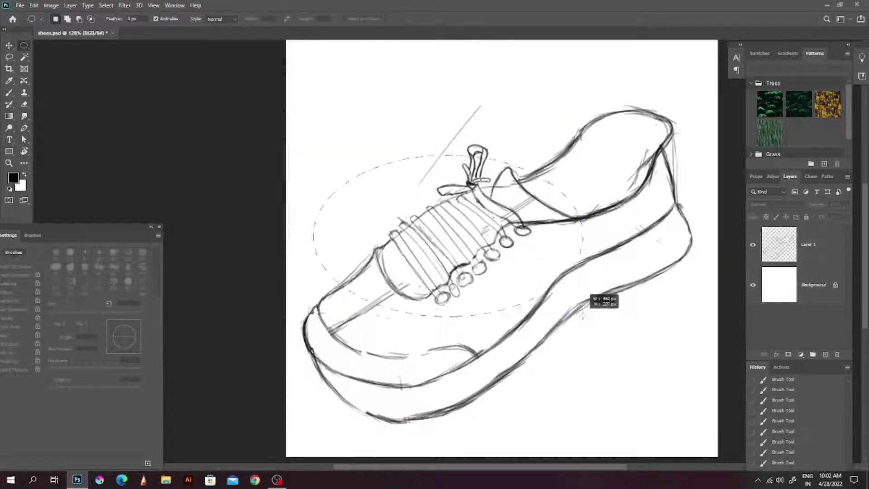
{"action": "key", "text": "ctrl+t"}
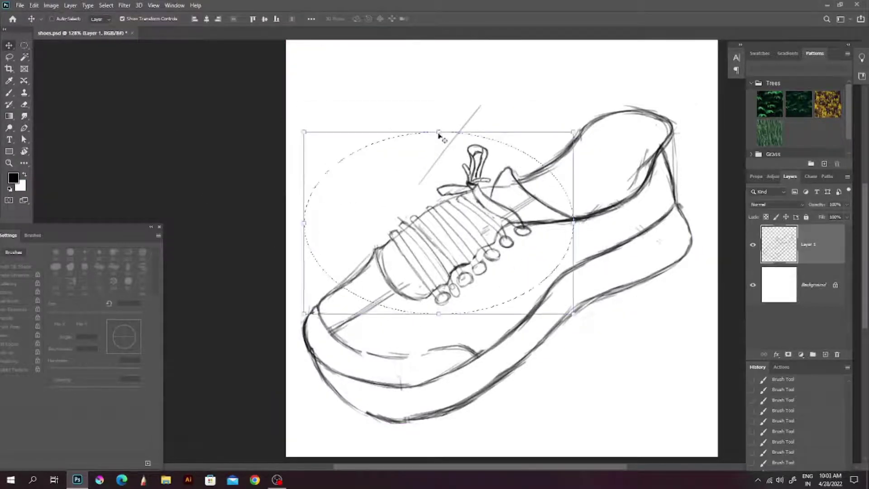
{"action": "mouse_move", "coordinate": [438, 132]}
{"action": "left_mouse_down"}
{"action": "mouse_move", "coordinate": [445, 110]}
{"action": "mouse_move", "coordinate": [471, 311]}
{"action": "left_mouse_up"}
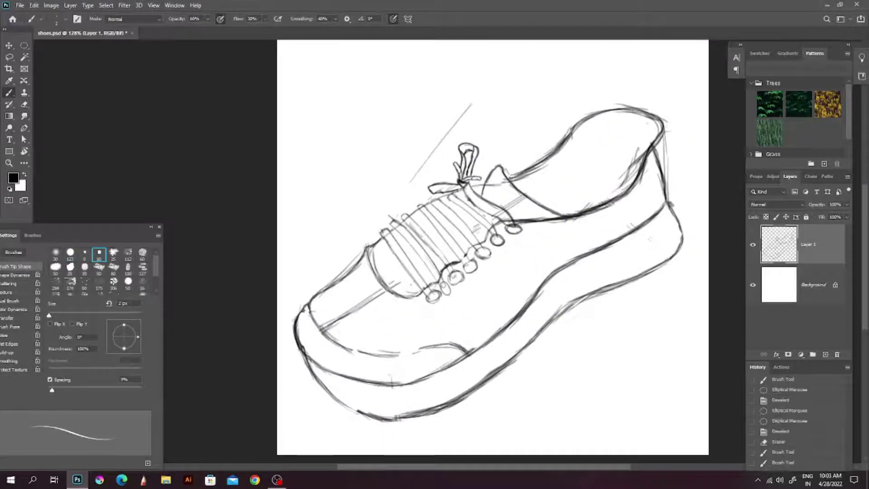
{"action": "left_click_drag", "start_coordinate": [312, 93], "coordinate": [572, 299]}
{"action": "key", "text": "ctrl+t"}
{"action": "left_click_drag", "start_coordinate": [507, 226], "coordinate": [533, 204]}
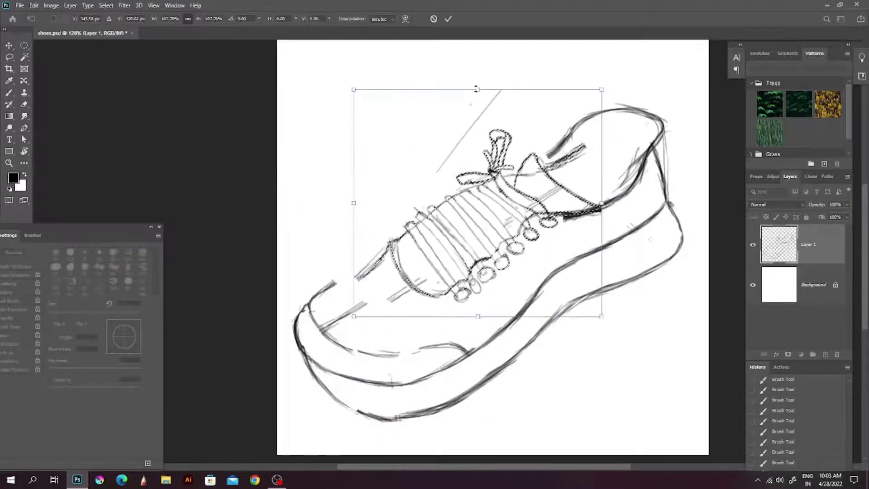
{"action": "key", "text": "Return"}
{"action": "key", "text": "ctrl+d"}
{"action": "scroll", "coordinate": [453, 226], "scroll_direction": "up", "scroll_amount": 2}
Erase stray collar strokes and the diagonal guide line above the laces.
{"action": "key", "text": "e"}
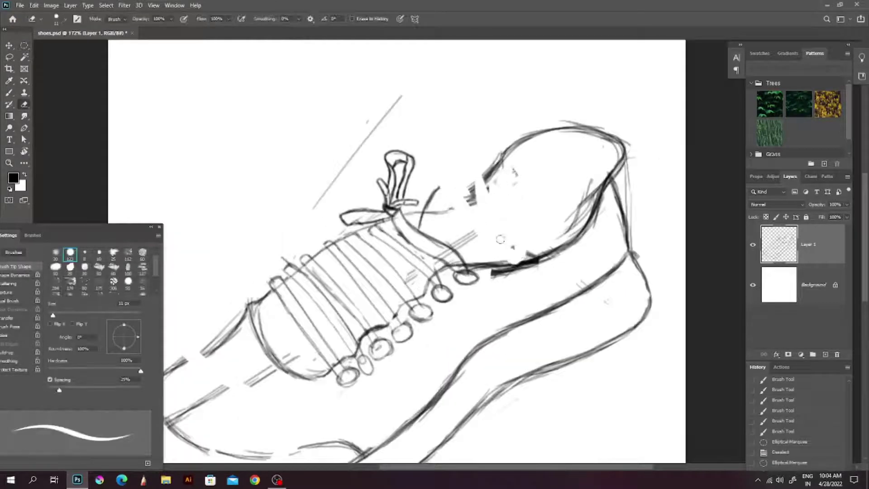
{"action": "left_click_drag", "start_coordinate": [498, 181], "coordinate": [475, 227]}
{"action": "left_click_drag", "start_coordinate": [400, 96], "coordinate": [313, 208]}
Draw new strap strokes from the collar toward the laces.
{"action": "key", "text": "b"}
{"action": "mouse_move", "coordinate": [421, 212]}
{"action": "left_mouse_down"}
{"action": "mouse_move", "coordinate": [448, 179]}
{"action": "mouse_move", "coordinate": [536, 257]}
{"action": "left_mouse_up"}
{"action": "mouse_move", "coordinate": [442, 178]}
{"action": "left_mouse_down"}
{"action": "mouse_move", "coordinate": [515, 236]}
{"action": "mouse_move", "coordinate": [532, 261]}
{"action": "left_mouse_up"}
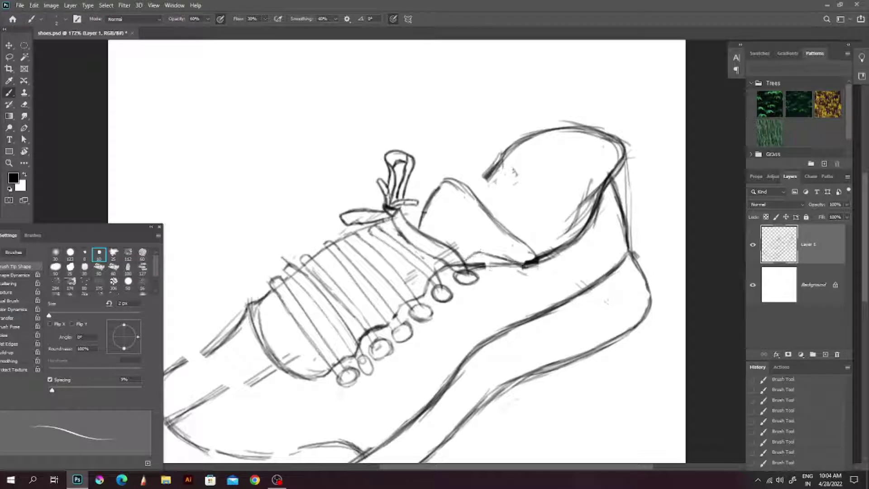
{"action": "left_click_drag", "start_coordinate": [462, 265], "coordinate": [518, 253]}
{"action": "left_click_drag", "start_coordinate": [317, 316], "coordinate": [530, 199]}
Clear lines around the laces and draw new wider lace strap strokes.
{"action": "key", "text": "e"}
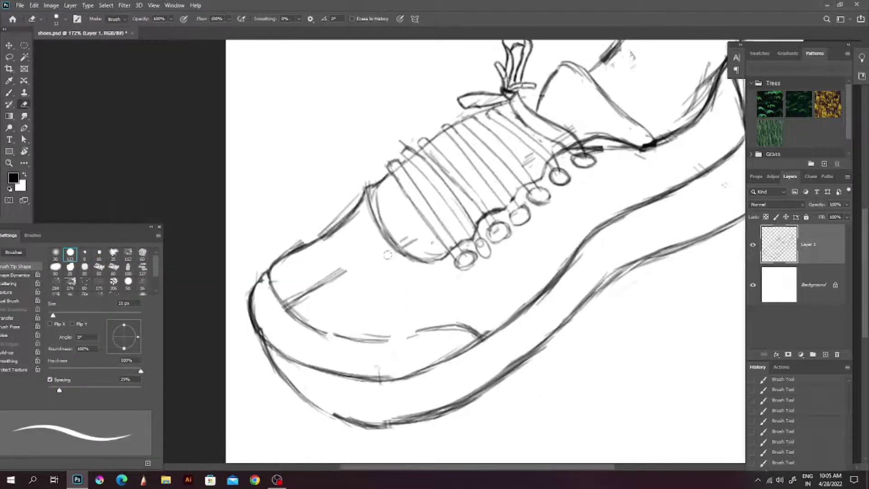
{"action": "left_click_drag", "start_coordinate": [527, 344], "coordinate": [436, 308]}
{"action": "key", "text": "b"}
{"action": "left_click", "coordinate": [98, 254]}
{"action": "mouse_move", "coordinate": [380, 294]}
{"action": "left_mouse_down"}
{"action": "mouse_move", "coordinate": [432, 263]}
{"action": "mouse_move", "coordinate": [453, 255]}
{"action": "mouse_move", "coordinate": [452, 267]}
{"action": "left_mouse_up"}
{"action": "mouse_move", "coordinate": [373, 324]}
{"action": "left_mouse_down"}
{"action": "mouse_move", "coordinate": [475, 281]}
{"action": "mouse_move", "coordinate": [480, 289]}
{"action": "left_mouse_up"}
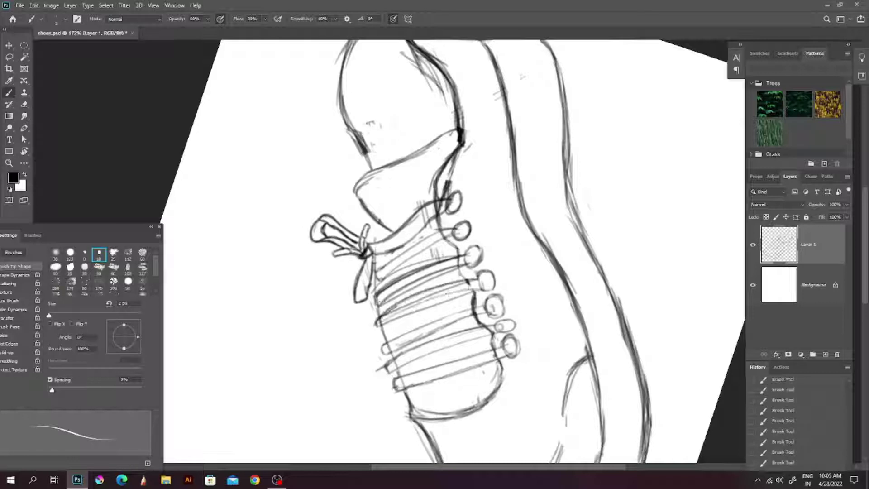
{"action": "mouse_move", "coordinate": [382, 346]}
{"action": "left_mouse_down"}
{"action": "mouse_move", "coordinate": [491, 303]}
{"action": "mouse_move", "coordinate": [483, 303]}
{"action": "left_mouse_up"}
{"action": "left_click_drag", "start_coordinate": [453, 272], "coordinate": [448, 257]}
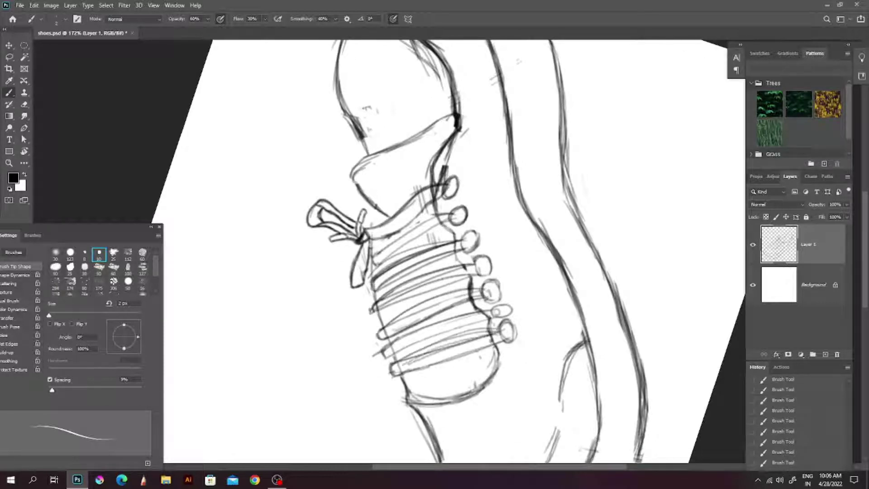
Erase the old dense lace lines and return to the fine brush.
{"action": "key", "text": "e"}
{"action": "left_click_drag", "start_coordinate": [480, 317], "coordinate": [380, 348]}
{"action": "left_click_drag", "start_coordinate": [457, 269], "coordinate": [371, 312]}
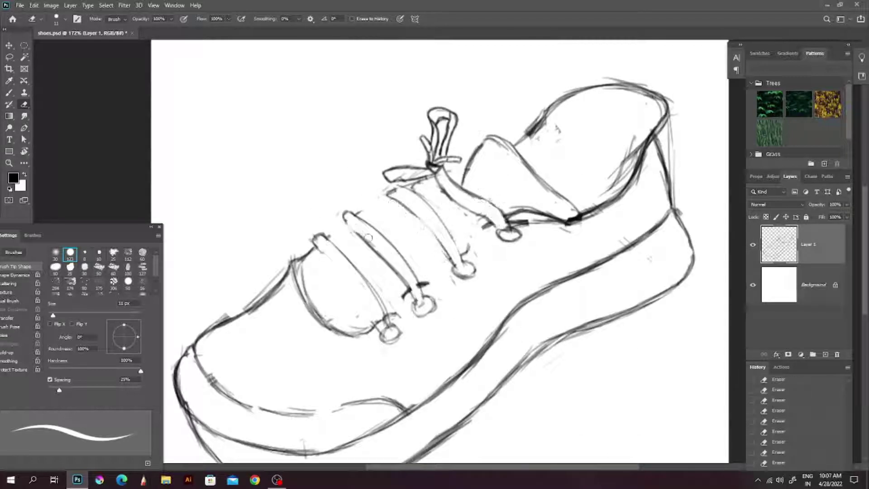
{"action": "key", "text": "b"}
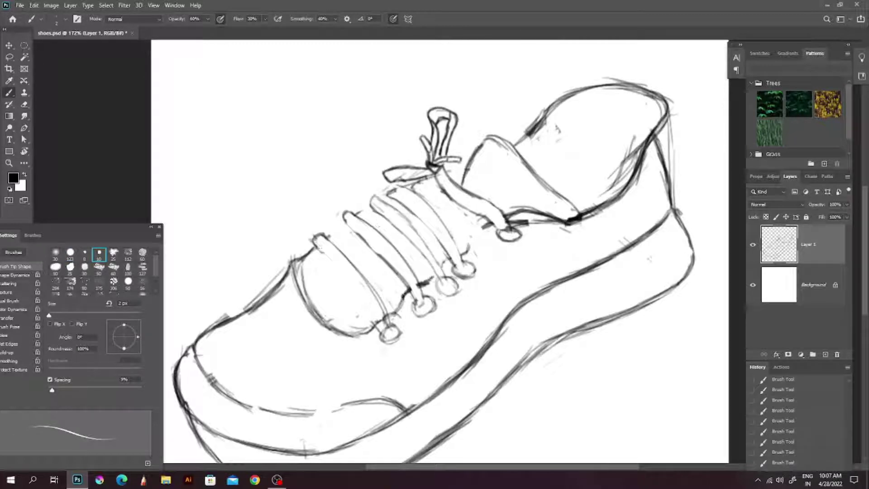
{"action": "scroll", "coordinate": [439, 252], "scroll_direction": "down", "scroll_amount": 3}
Try shifting an oval selection of the front sole, then undo the move.
{"action": "key", "text": "m"}
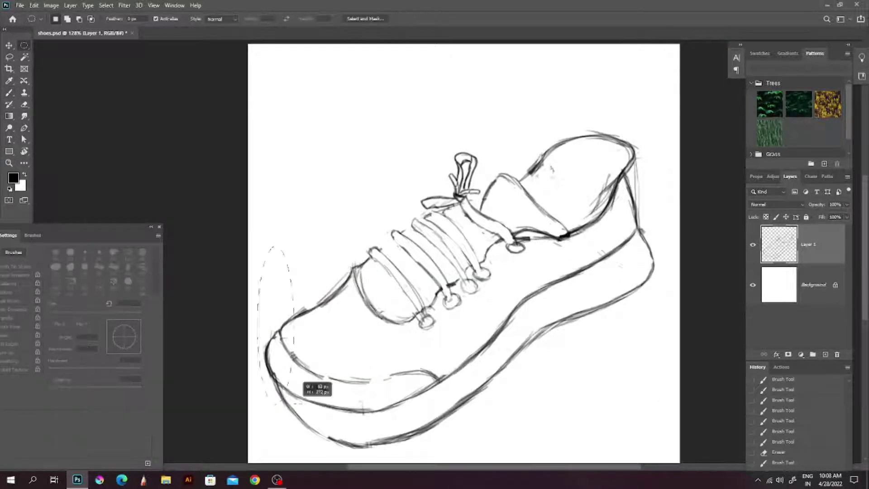
{"action": "scroll", "coordinate": [303, 381], "scroll_direction": "down", "scroll_amount": 3}
{"action": "left_click_drag", "start_coordinate": [256, 373], "coordinate": [466, 194]}
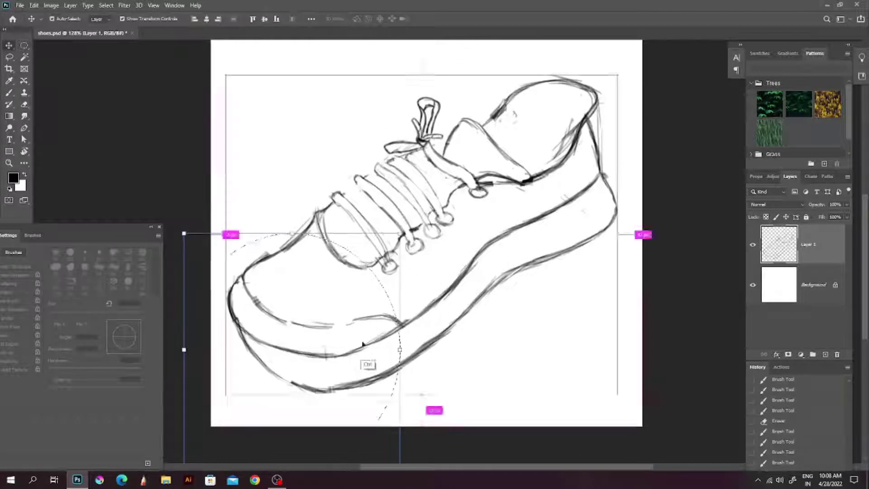
{"action": "left_click_drag", "start_coordinate": [408, 294], "coordinate": [378, 334]}
{"action": "key", "text": "ctrl+z"}
Erase stray marks along the sole and redraw a sole outline stroke.
{"action": "key", "text": "e"}
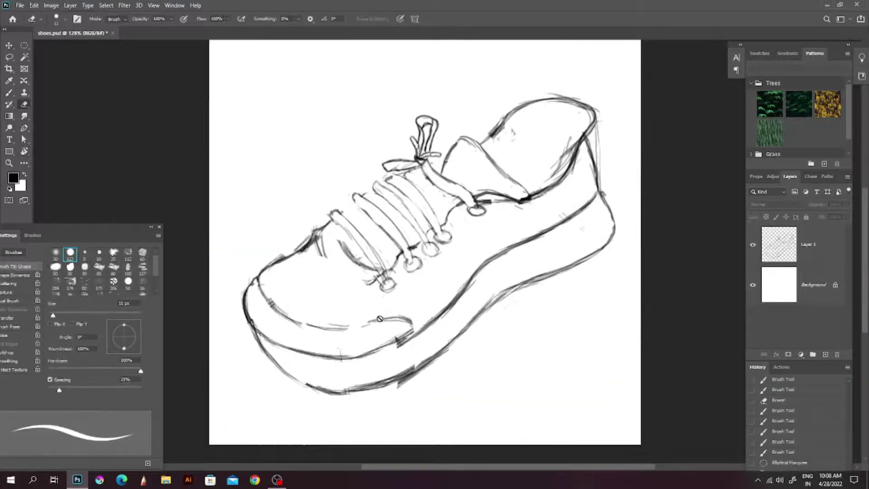
{"action": "scroll", "coordinate": [435, 317], "scroll_direction": "up", "scroll_amount": 5}
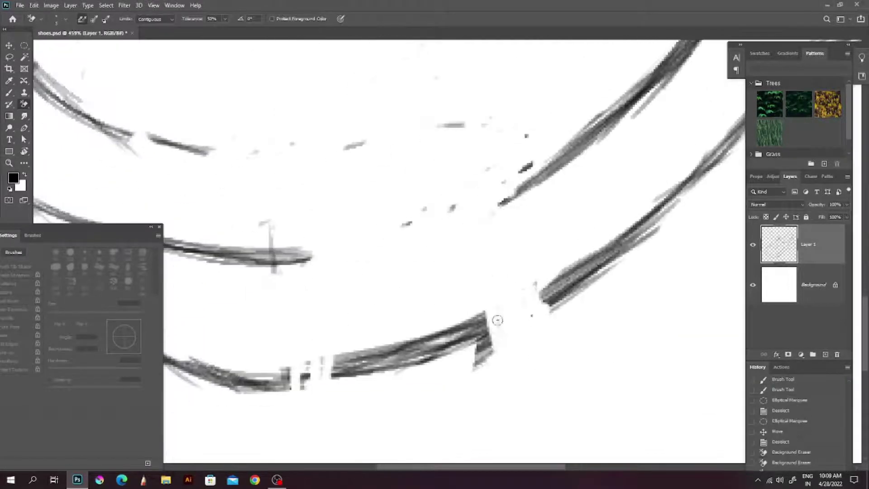
{"action": "left_click_drag", "start_coordinate": [498, 316], "coordinate": [330, 362]}
{"action": "scroll", "coordinate": [437, 277], "scroll_direction": "down", "scroll_amount": 4}
{"action": "left_click_drag", "start_coordinate": [436, 277], "coordinate": [376, 278]}
{"action": "key", "text": "b"}
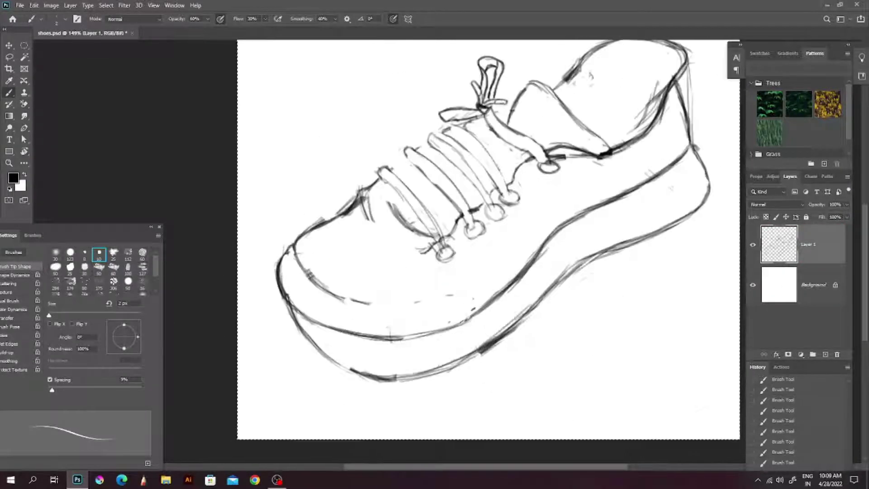
{"action": "left_click_drag", "start_coordinate": [435, 248], "coordinate": [330, 328]}
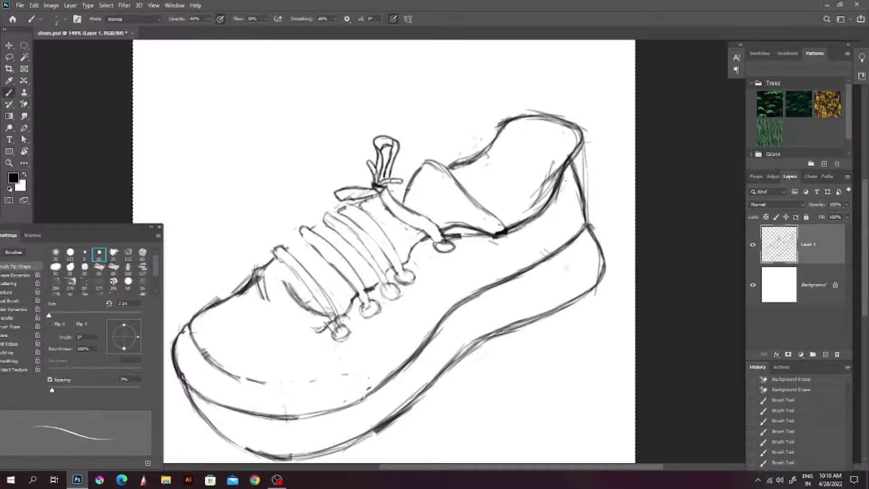
Erase sketch strokes near the heel collar.
{"action": "key", "text": "e"}
{"action": "left_click_drag", "start_coordinate": [559, 163], "coordinate": [531, 208]}
{"action": "key", "text": "b"}
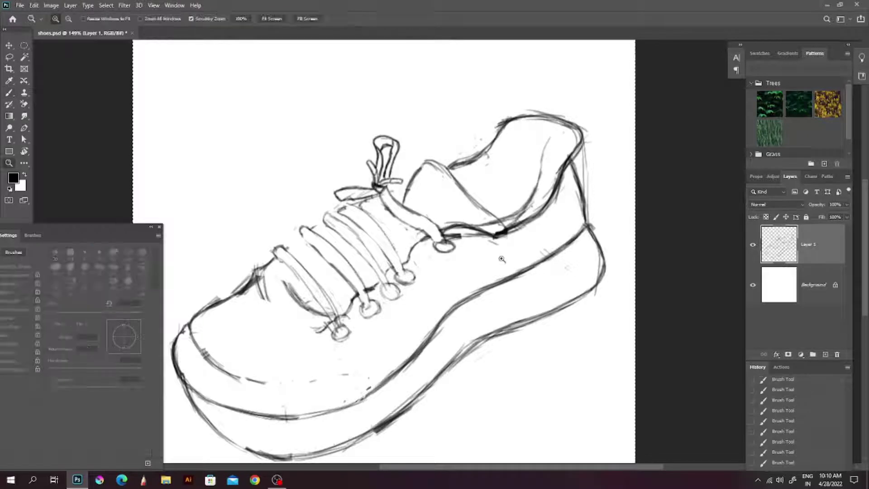
Erase old lines beside the tongue and draw a new tongue stroke.
{"action": "key", "text": "e"}
{"action": "scroll", "coordinate": [498, 230], "scroll_direction": "up", "scroll_amount": 2}
{"action": "left_click_drag", "start_coordinate": [555, 202], "coordinate": [543, 220]}
{"action": "left_click_drag", "start_coordinate": [494, 233], "coordinate": [466, 234]}
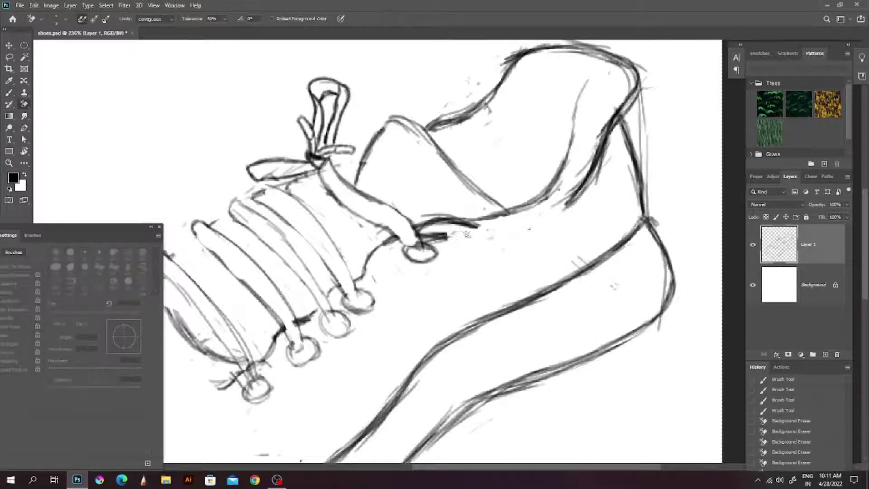
{"action": "left_click_drag", "start_coordinate": [454, 200], "coordinate": [429, 240]}
{"action": "key", "text": "b"}
{"action": "left_click_drag", "start_coordinate": [549, 156], "coordinate": [540, 201]}
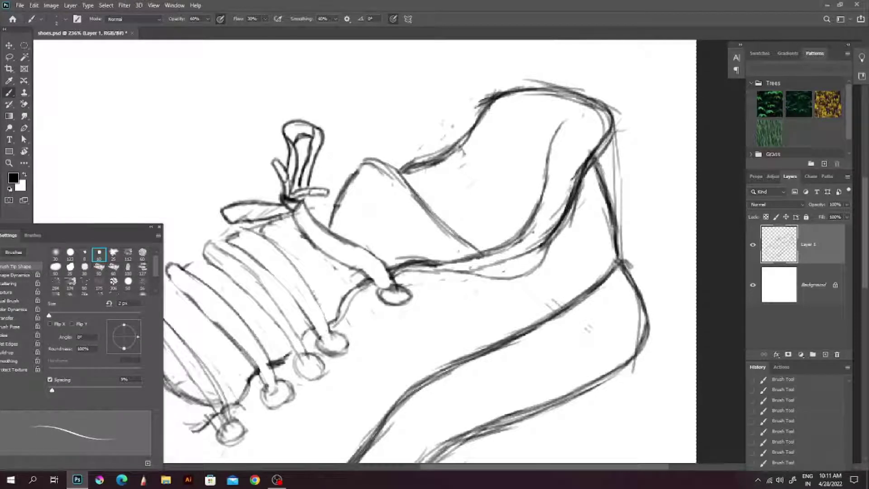
Undo the dark tongue stroke and a partial erasure attempt.
{"action": "left_click_drag", "start_coordinate": [507, 253], "coordinate": [464, 325]}
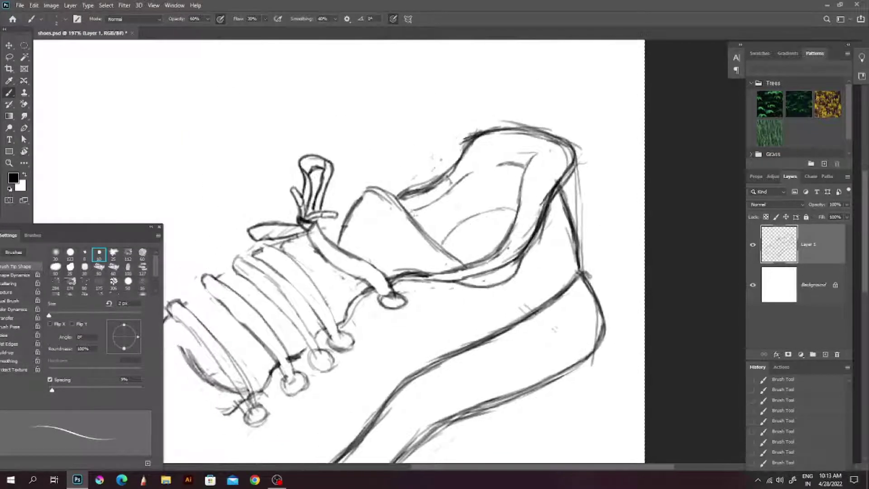
{"action": "key", "text": "ctrl+z"}
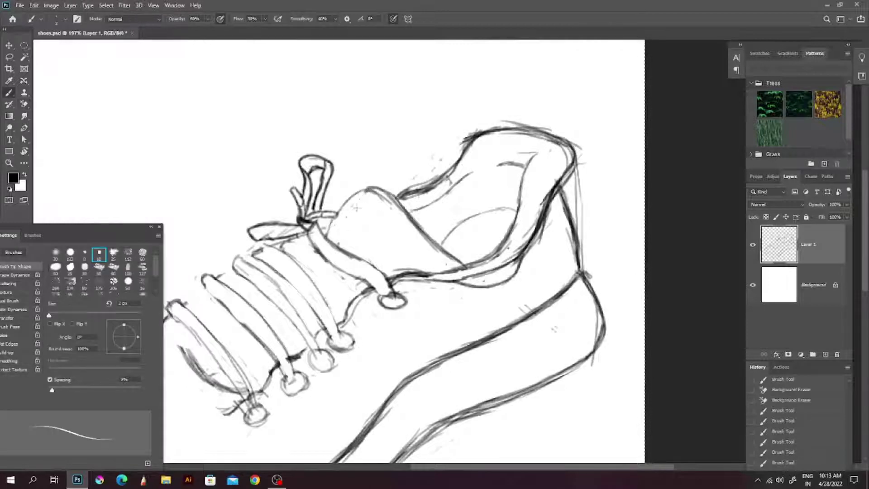
{"action": "left_click_drag", "start_coordinate": [390, 271], "coordinate": [427, 275]}
{"action": "key", "text": "ctrl+z"}
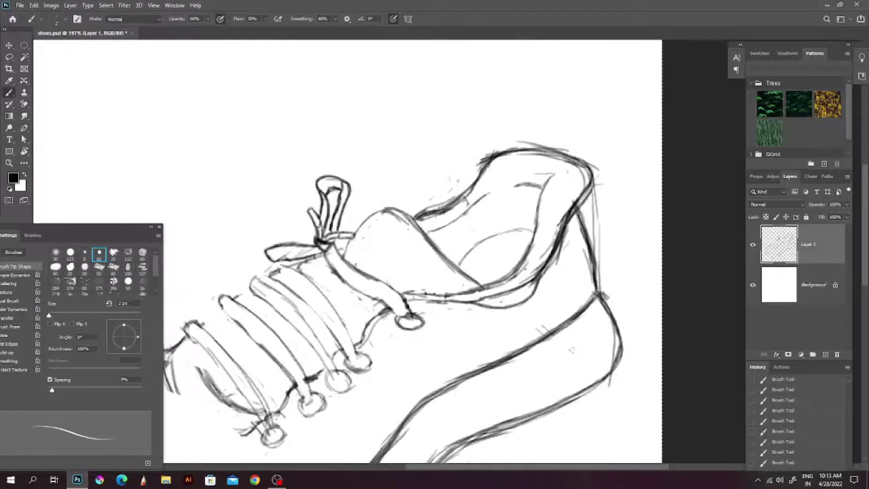
{"action": "scroll", "coordinate": [402, 251], "scroll_direction": "down", "scroll_amount": 2}
Redraw the tongue outline and trace the bottom sole and midsole lines darkly.
{"action": "key", "text": "ctrl+z"}
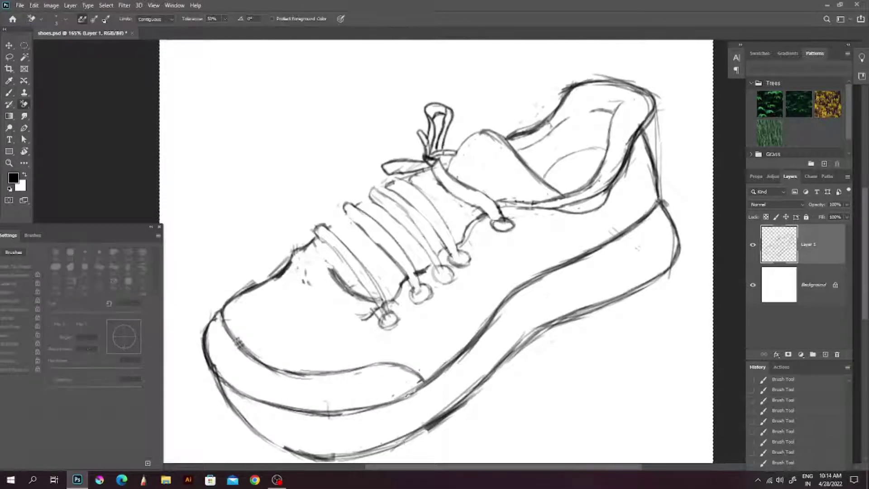
{"action": "left_click_drag", "start_coordinate": [308, 253], "coordinate": [364, 317]}
{"action": "left_click_drag", "start_coordinate": [317, 235], "coordinate": [378, 312]}
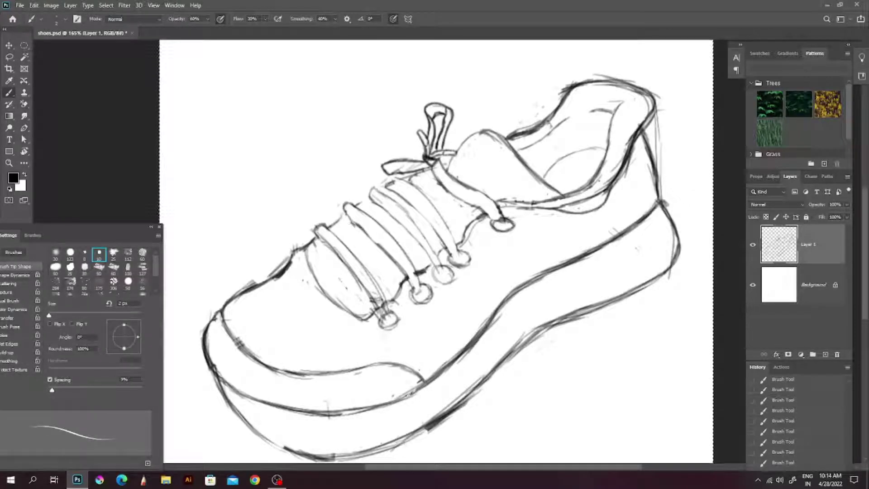
{"action": "left_click_drag", "start_coordinate": [434, 249], "coordinate": [455, 202]}
{"action": "mouse_move", "coordinate": [620, 253]}
{"action": "left_mouse_down"}
{"action": "mouse_move", "coordinate": [353, 408]}
{"action": "mouse_move", "coordinate": [233, 321]}
{"action": "left_mouse_up"}
{"action": "mouse_move", "coordinate": [445, 332]}
{"action": "left_mouse_down"}
{"action": "mouse_move", "coordinate": [337, 317]}
{"action": "mouse_move", "coordinate": [245, 281]}
{"action": "mouse_move", "coordinate": [232, 262]}
{"action": "left_mouse_up"}
{"action": "left_click_drag", "start_coordinate": [452, 226], "coordinate": [428, 274]}
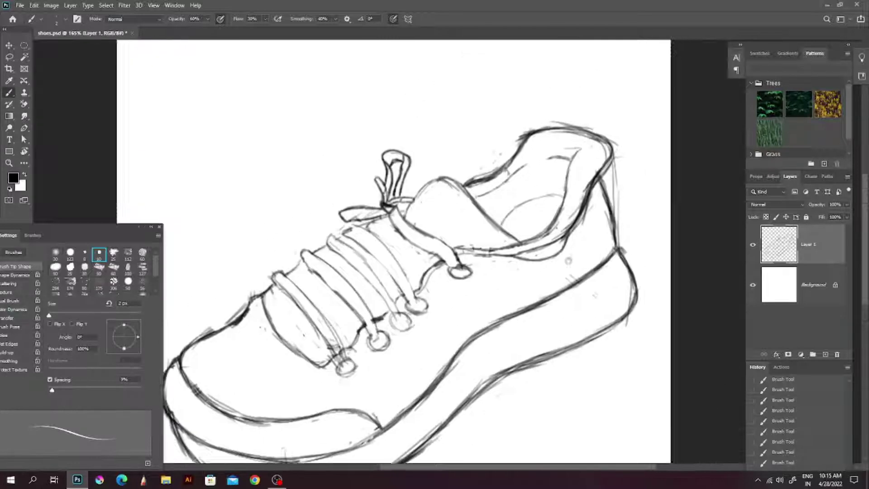
Add short hatch marks and a looped hook stroke along the side of the sole.
{"action": "left_click_drag", "start_coordinate": [498, 181], "coordinate": [408, 271]}
{"action": "left_click_drag", "start_coordinate": [493, 234], "coordinate": [480, 292]}
{"action": "mouse_move", "coordinate": [407, 272]}
{"action": "left_mouse_down"}
{"action": "mouse_move", "coordinate": [497, 181]}
{"action": "mouse_move", "coordinate": [525, 229]}
{"action": "left_mouse_up"}
{"action": "scroll", "coordinate": [453, 249], "scroll_direction": "up", "scroll_amount": 3}
{"action": "scroll", "coordinate": [452, 249], "scroll_direction": "up", "scroll_amount": 3}
{"action": "left_click_drag", "start_coordinate": [532, 193], "coordinate": [540, 224]}
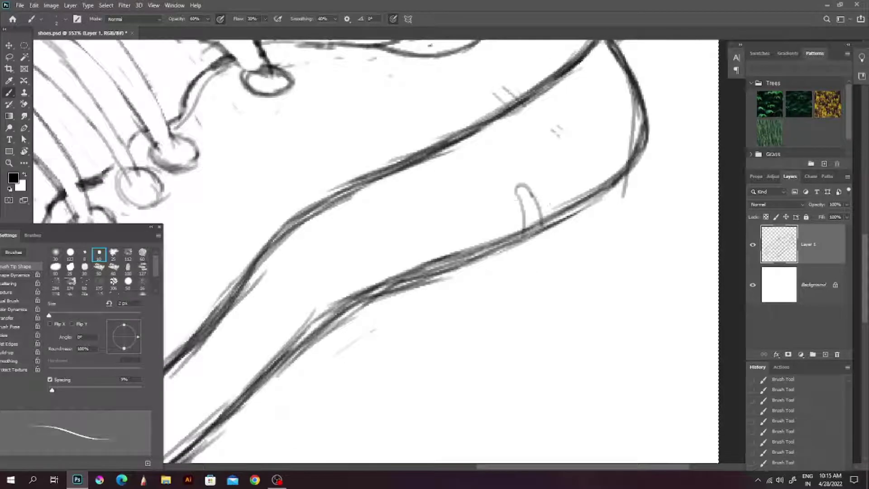
{"action": "left_click_drag", "start_coordinate": [424, 229], "coordinate": [437, 259]}
{"action": "left_click_drag", "start_coordinate": [438, 259], "coordinate": [476, 234]}
{"action": "mouse_move", "coordinate": [488, 205]}
{"action": "left_mouse_down"}
{"action": "mouse_move", "coordinate": [510, 167]}
{"action": "mouse_move", "coordinate": [447, 200]}
{"action": "mouse_move", "coordinate": [457, 247]}
{"action": "left_mouse_up"}
{"action": "left_click_drag", "start_coordinate": [457, 247], "coordinate": [548, 181]}
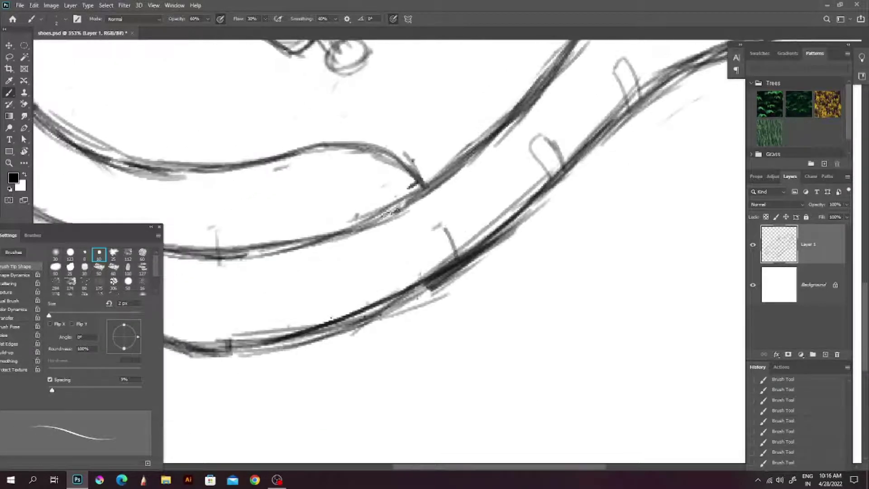
Zoom in on the hook marks and ink both edges of the tread hook outline.
{"action": "key", "text": "z"}
{"action": "left_click_drag", "start_coordinate": [493, 217], "coordinate": [509, 216]}
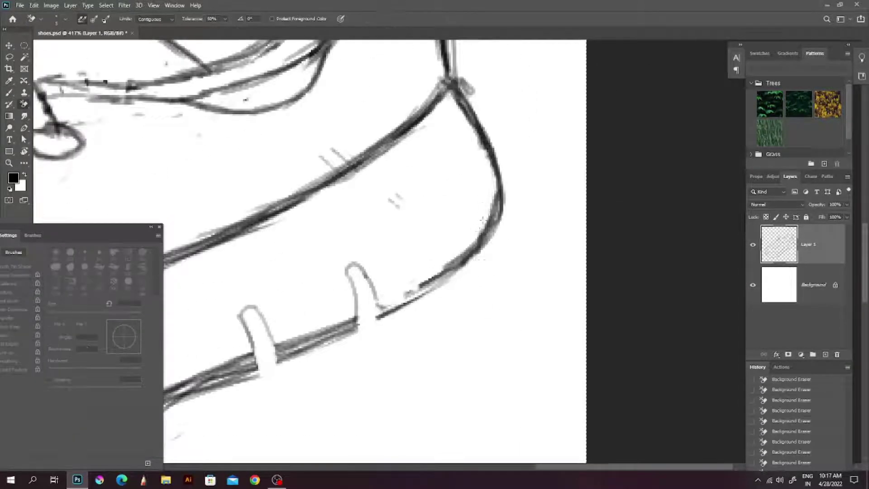
{"action": "key", "text": "b"}
{"action": "left_click_drag", "start_coordinate": [374, 303], "coordinate": [365, 274]}
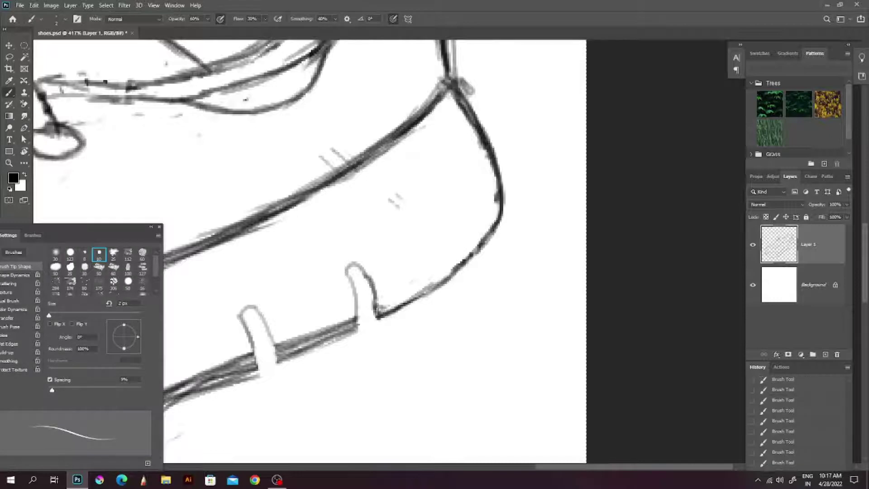
{"action": "left_click_drag", "start_coordinate": [356, 317], "coordinate": [349, 267]}
{"action": "key", "text": "e"}
{"action": "key", "text": "b"}
{"action": "left_click_drag", "start_coordinate": [410, 289], "coordinate": [404, 228]}
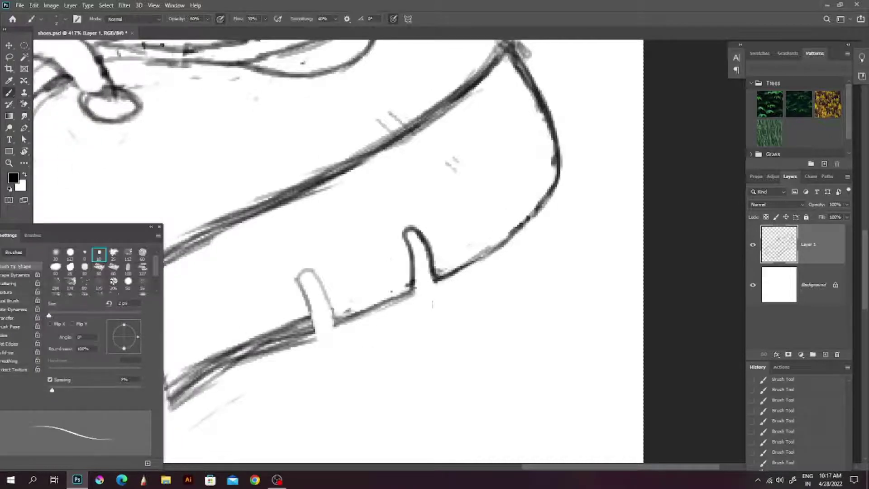
Erase rough sketch strokes around the tread hook and retrace its left edge.
{"action": "key", "text": "e"}
{"action": "mouse_move", "coordinate": [357, 315]}
{"action": "left_mouse_down"}
{"action": "mouse_move", "coordinate": [409, 290]}
{"action": "mouse_move", "coordinate": [392, 307]}
{"action": "left_mouse_up"}
{"action": "key", "text": "b"}
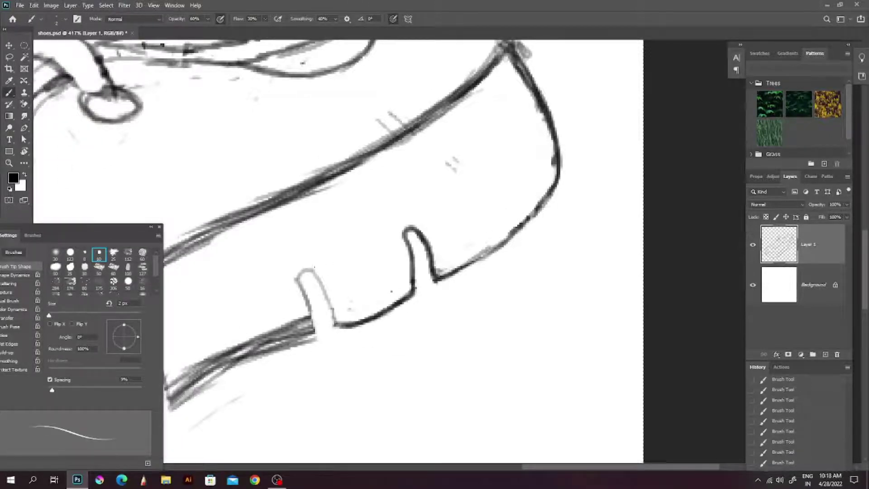
{"action": "mouse_move", "coordinate": [309, 267]}
{"action": "left_mouse_down"}
{"action": "mouse_move", "coordinate": [413, 213]}
{"action": "mouse_move", "coordinate": [414, 285]}
{"action": "left_mouse_up"}
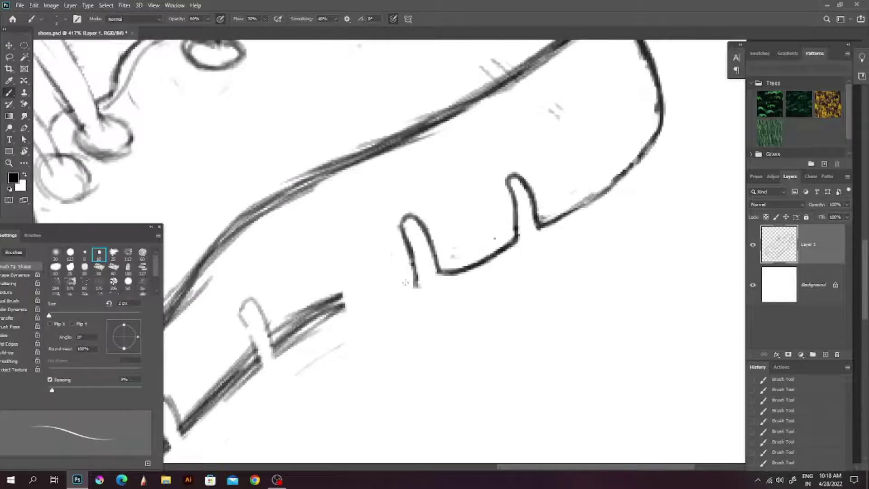
{"action": "key", "text": "e"}
{"action": "mouse_move", "coordinate": [348, 299]}
{"action": "left_mouse_down"}
{"action": "mouse_move", "coordinate": [417, 259]}
{"action": "mouse_move", "coordinate": [337, 317]}
{"action": "left_mouse_up"}
{"action": "key", "text": "b"}
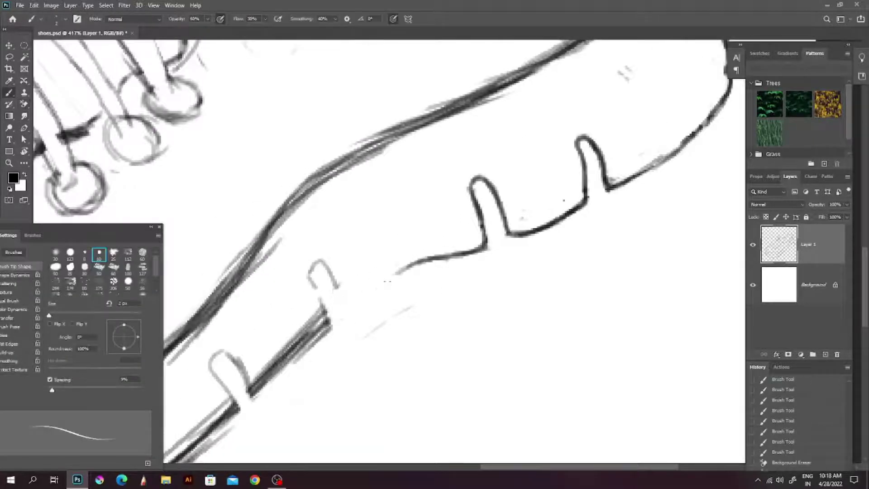
Join two tread hooks with a line and erase rough strokes near the lower hooks.
{"action": "scroll", "coordinate": [452, 249], "scroll_direction": "down", "scroll_amount": 5}
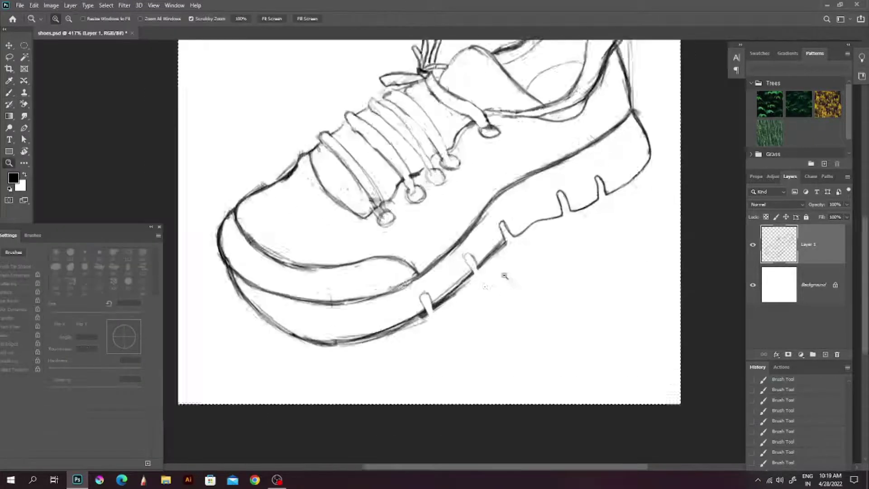
{"action": "scroll", "coordinate": [462, 251], "scroll_direction": "up", "scroll_amount": 3}
{"action": "scroll", "coordinate": [463, 252], "scroll_direction": "up", "scroll_amount": 2}
{"action": "key", "text": "e"}
{"action": "scroll", "coordinate": [446, 294], "scroll_direction": "up", "scroll_amount": 3}
{"action": "key", "text": "b"}
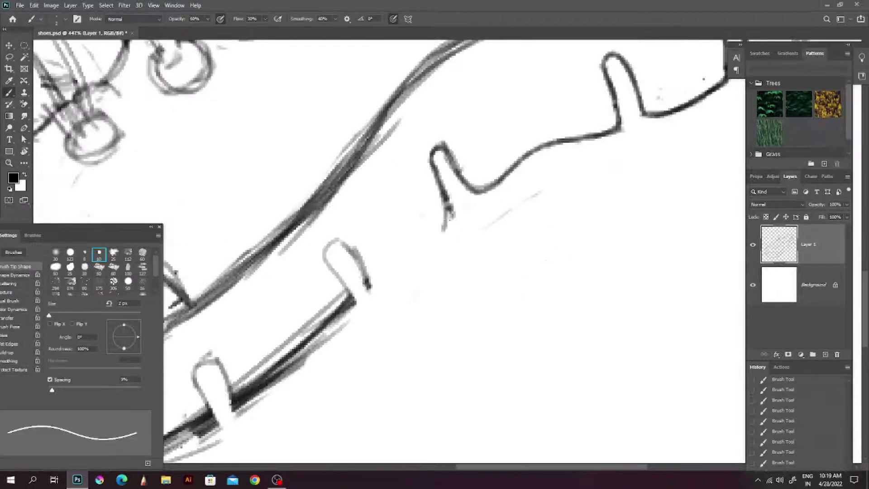
{"action": "left_click_drag", "start_coordinate": [365, 272], "coordinate": [441, 202]}
{"action": "scroll", "coordinate": [498, 253], "scroll_direction": "down", "scroll_amount": 5}
{"action": "scroll", "coordinate": [527, 271], "scroll_direction": "up", "scroll_amount": 3}
{"action": "mouse_move", "coordinate": [527, 271]}
{"action": "left_mouse_down"}
{"action": "mouse_move", "coordinate": [502, 303]}
{"action": "mouse_move", "coordinate": [470, 305]}
{"action": "mouse_move", "coordinate": [403, 393]}
{"action": "left_mouse_up"}
{"action": "scroll", "coordinate": [502, 289], "scroll_direction": "up", "scroll_amount": 2}
Draw the sole line joining the hooks, trim its lower part, and add strokes nearby.
{"action": "key", "text": "e"}
{"action": "key", "text": "b"}
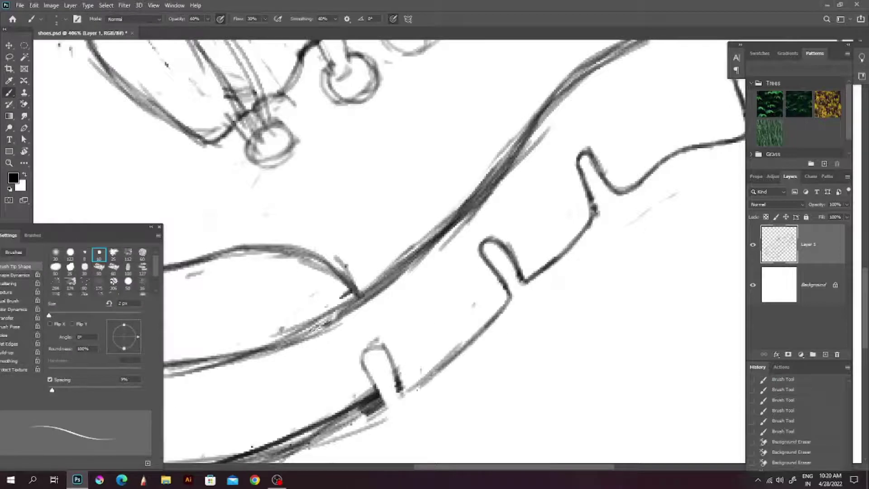
{"action": "left_click_drag", "start_coordinate": [513, 293], "coordinate": [408, 392]}
{"action": "key", "text": "e"}
{"action": "left_click_drag", "start_coordinate": [538, 271], "coordinate": [453, 335]}
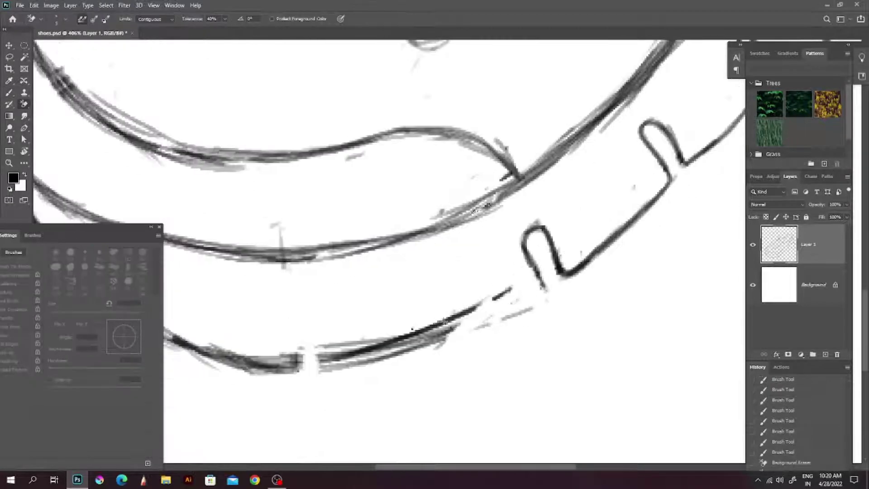
{"action": "left_click_drag", "start_coordinate": [507, 299], "coordinate": [316, 362]}
{"action": "key", "text": "b"}
{"action": "left_click_drag", "start_coordinate": [548, 283], "coordinate": [387, 344]}
Ink another stroke along the sole and one along the toe arc.
{"action": "left_click_drag", "start_coordinate": [460, 332], "coordinate": [297, 364]}
{"action": "scroll", "coordinate": [316, 353], "scroll_direction": "down", "scroll_amount": 5}
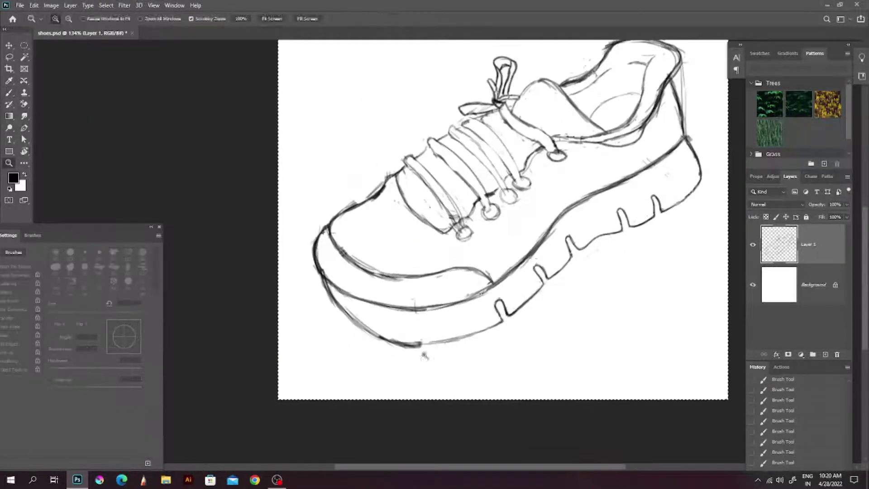
{"action": "scroll", "coordinate": [330, 290], "scroll_direction": "up", "scroll_amount": 5}
{"action": "left_click_drag", "start_coordinate": [398, 157], "coordinate": [379, 261]}
{"action": "scroll", "coordinate": [378, 262], "scroll_direction": "up", "scroll_amount": 5}
Erase rough strokes on the toe arc and sole bands, then redraw the left sole-band line.
{"action": "key", "text": "e"}
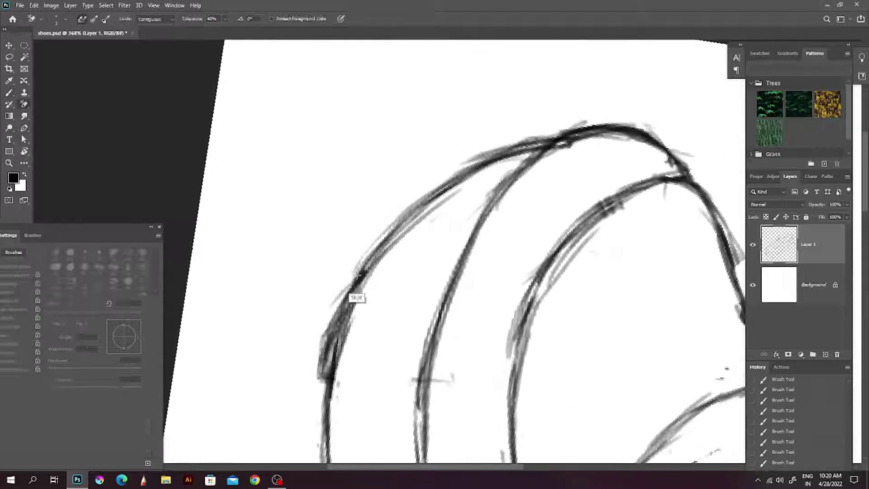
{"action": "left_click_drag", "start_coordinate": [354, 297], "coordinate": [325, 372]}
{"action": "left_click_drag", "start_coordinate": [552, 136], "coordinate": [471, 186]}
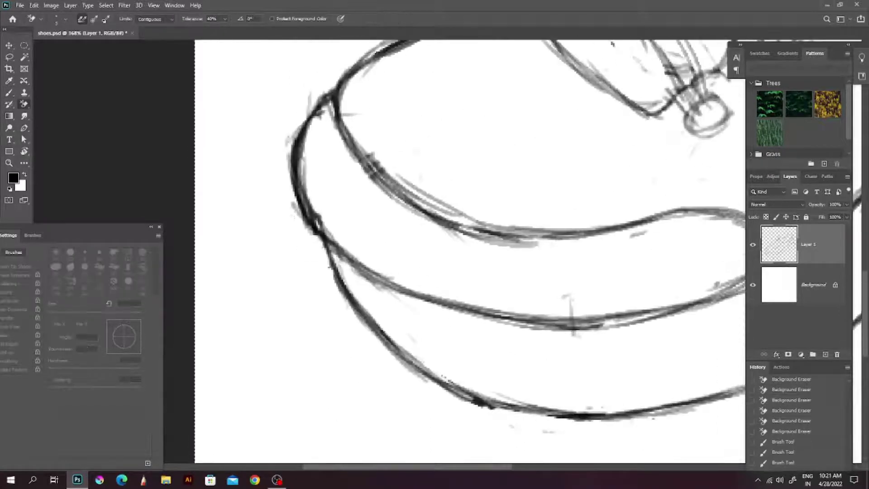
{"action": "left_click_drag", "start_coordinate": [316, 144], "coordinate": [296, 221]}
{"action": "key", "text": "b"}
{"action": "left_click_drag", "start_coordinate": [335, 246], "coordinate": [299, 167]}
Zoom out to the whole shoe and add a white stroke along its side.
{"action": "key", "text": "z"}
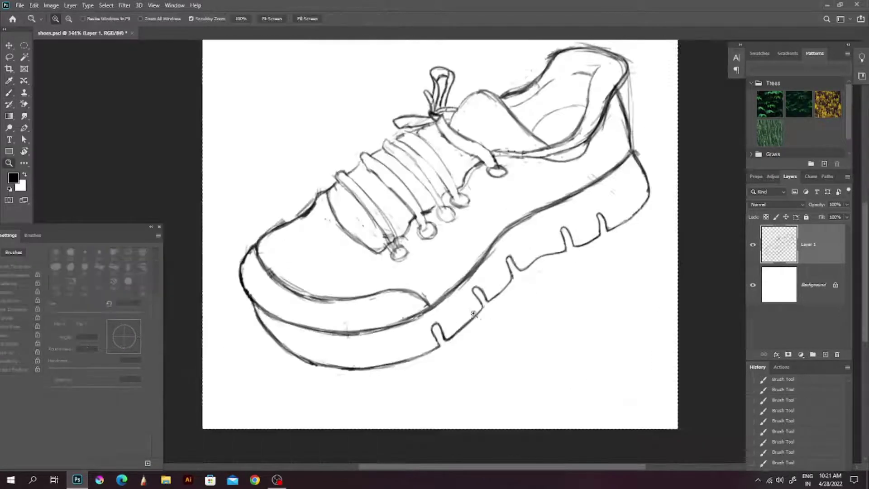
{"action": "left_click", "coordinate": [508, 300]}
{"action": "key", "text": "b"}
{"action": "key", "text": "x"}
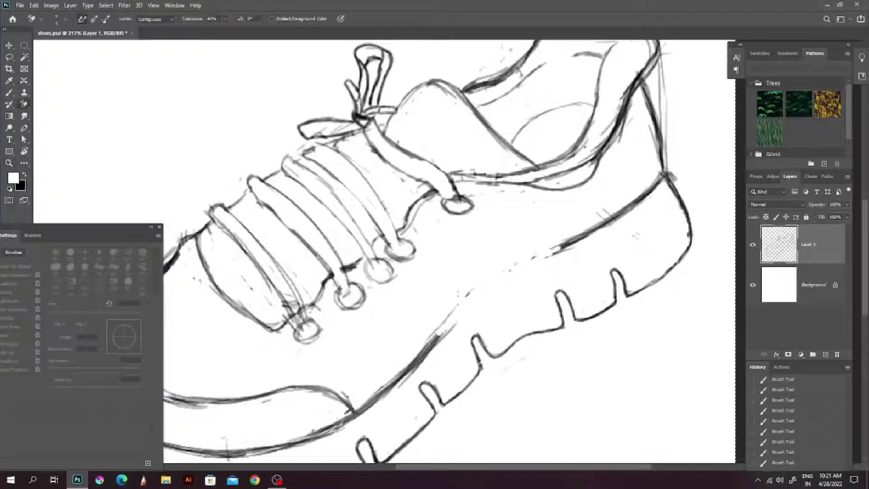
{"action": "left_click_drag", "start_coordinate": [574, 242], "coordinate": [434, 339]}
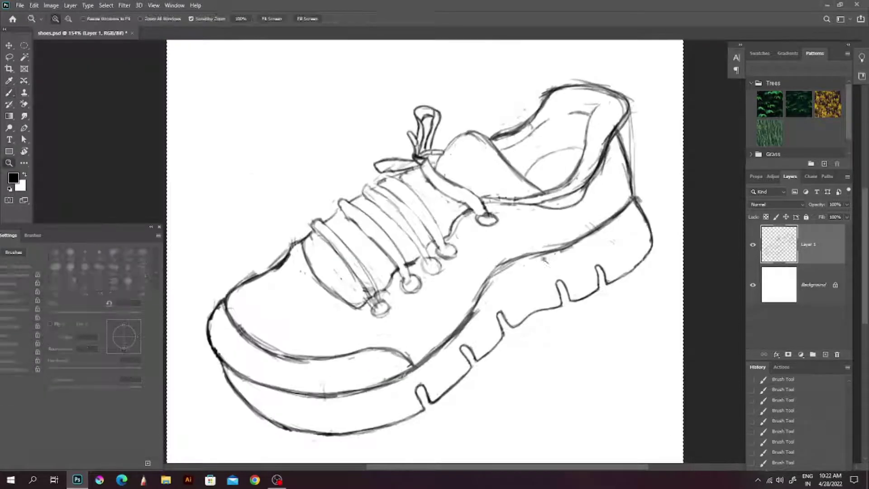
{"action": "scroll", "coordinate": [435, 253], "scroll_direction": "down", "scroll_amount": 2}
{"action": "scroll", "coordinate": [453, 339], "scroll_direction": "up", "scroll_amount": 3}
{"action": "scroll", "coordinate": [453, 271], "scroll_direction": "down", "scroll_amount": 3}
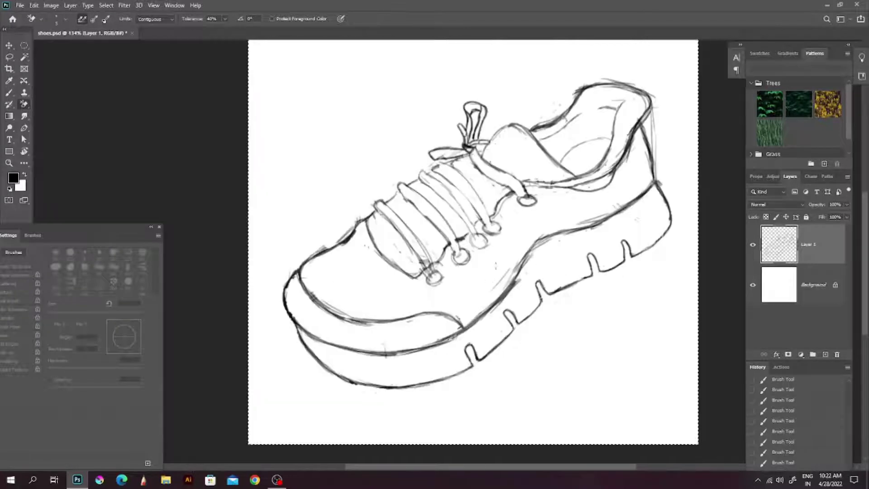
{"action": "scroll", "coordinate": [435, 203], "scroll_direction": "up", "scroll_amount": 3}
{"action": "scroll", "coordinate": [413, 192], "scroll_direction": "down", "scroll_amount": 1}
{"action": "scroll", "coordinate": [413, 192], "scroll_direction": "down", "scroll_amount": 1}
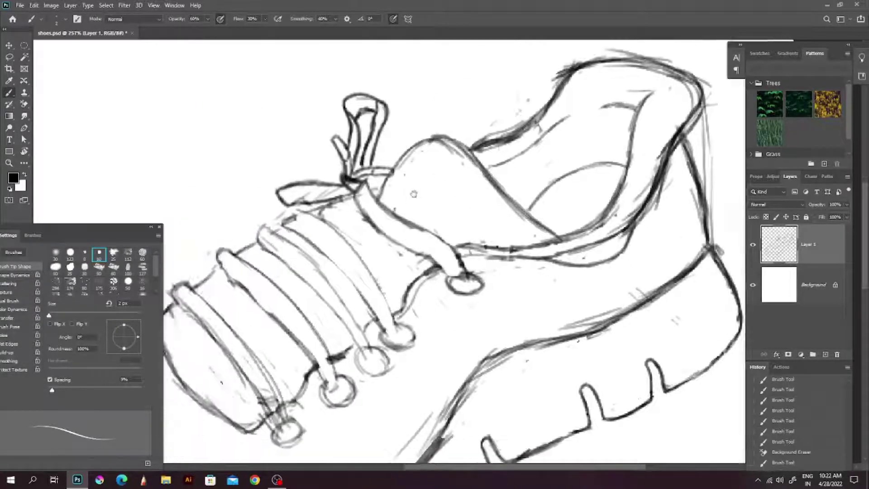
{"action": "scroll", "coordinate": [413, 192], "scroll_direction": "down", "scroll_amount": 2}
{"action": "scroll", "coordinate": [510, 256], "scroll_direction": "down", "scroll_amount": 1}
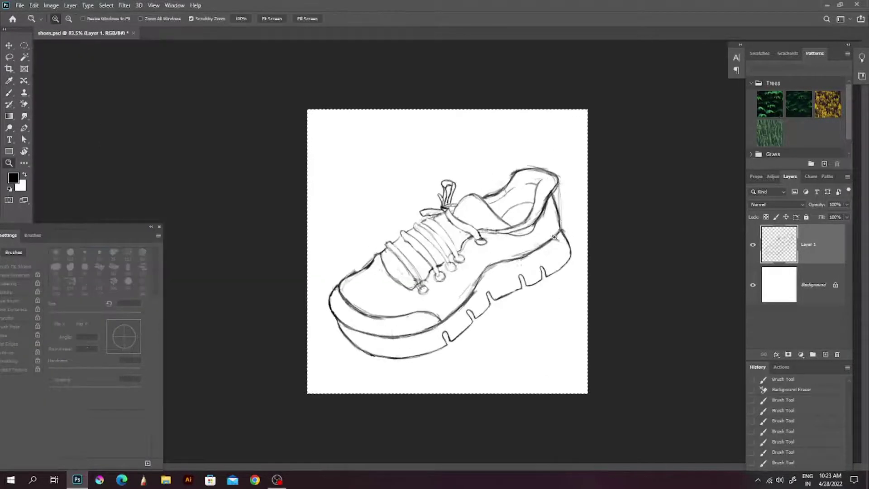
Start an elliptical marquee selection near the heel.
{"action": "key", "text": "m"}
{"action": "right_click", "coordinate": [24, 46]}
{"action": "left_click", "coordinate": [72, 53]}
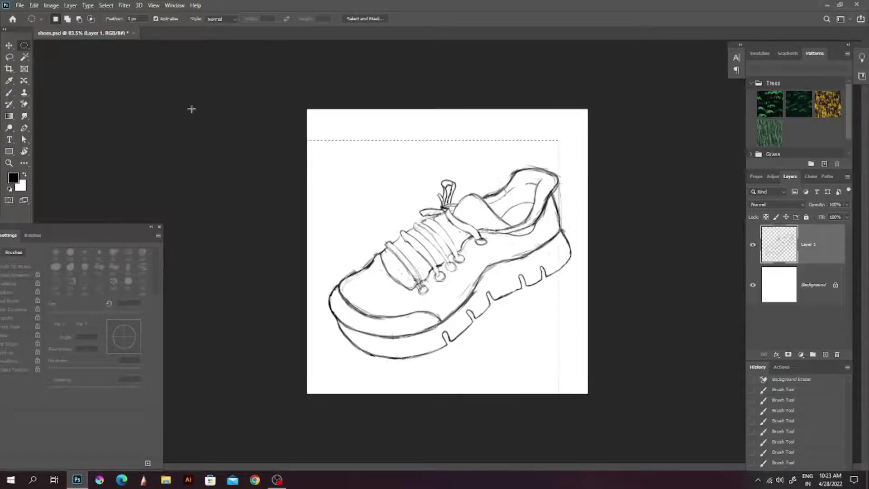
{"action": "left_click_drag", "start_coordinate": [575, 153], "coordinate": [521, 195]}
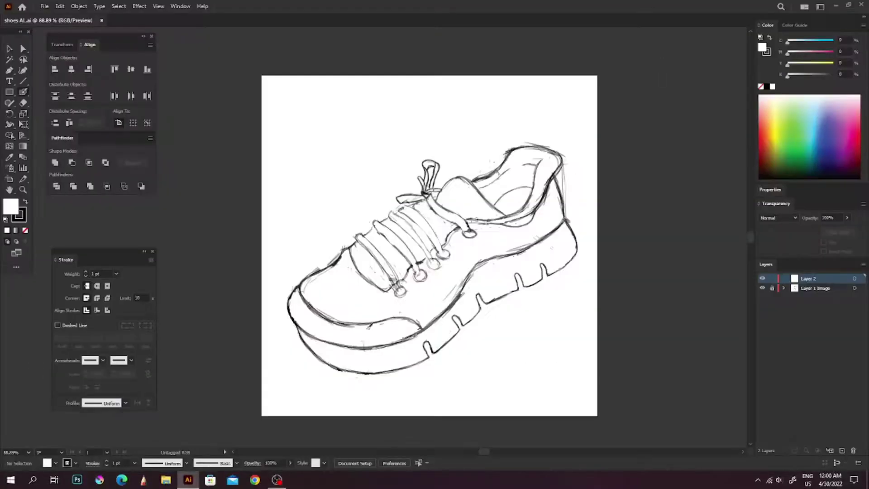
Fade the Layer 1 sketch image to 47% opacity and lock its layer.
{"action": "left_click", "coordinate": [815, 288]}
{"action": "left_click", "coordinate": [846, 218]}
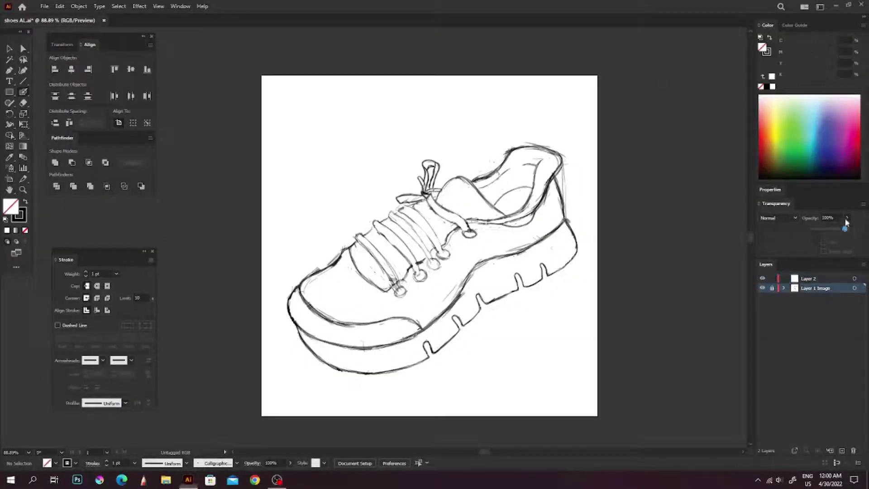
{"action": "left_click", "coordinate": [772, 287]}
{"action": "left_click", "coordinate": [780, 279]}
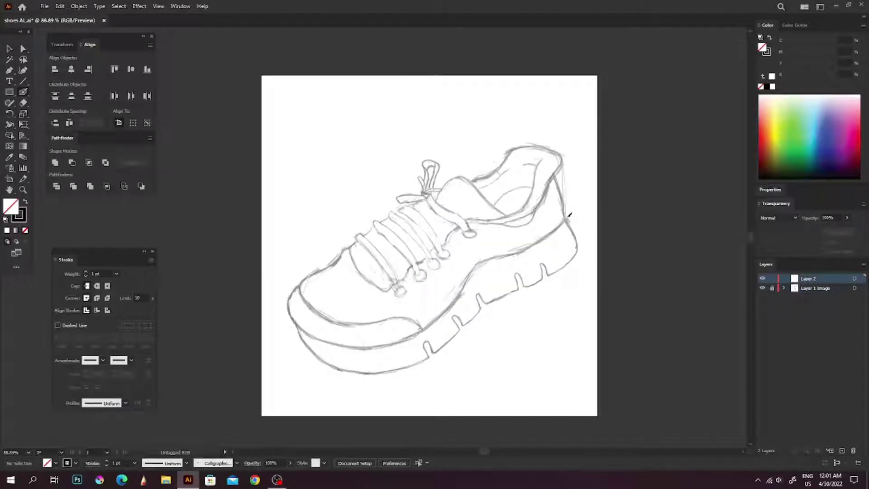
Rotate the view around the collar and ink a black stroke down the collar edge.
{"action": "left_click_drag", "start_coordinate": [592, 212], "coordinate": [426, 193]}
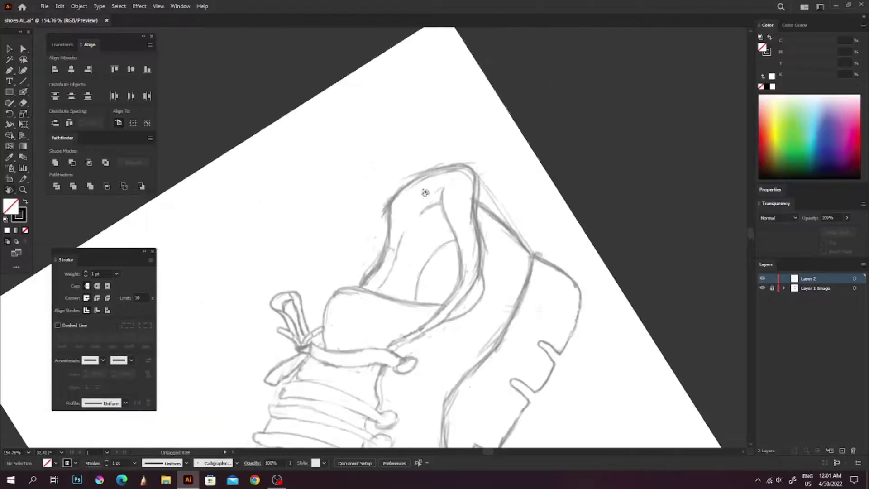
{"action": "key", "text": "ctrl+z"}
{"action": "left_click_drag", "start_coordinate": [487, 288], "coordinate": [407, 204]}
{"action": "left_click_drag", "start_coordinate": [347, 197], "coordinate": [384, 186]}
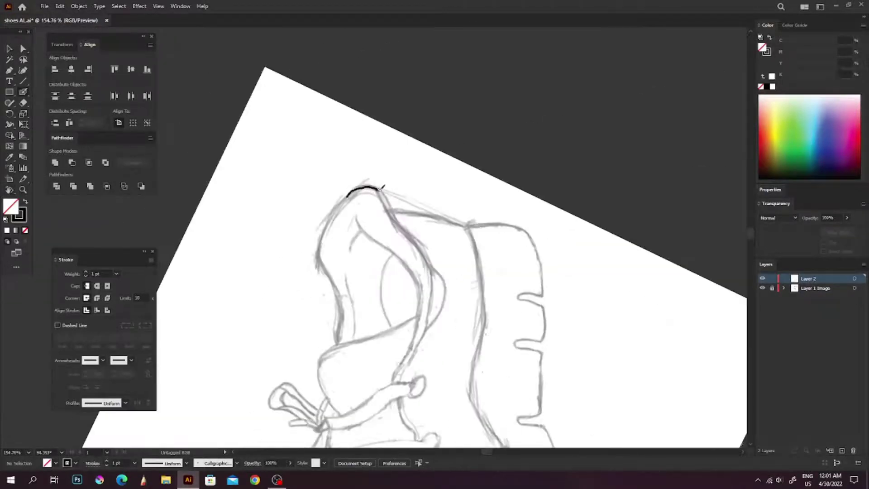
{"action": "left_click_drag", "start_coordinate": [418, 239], "coordinate": [446, 293]}
{"action": "left_click_drag", "start_coordinate": [446, 294], "coordinate": [394, 256]}
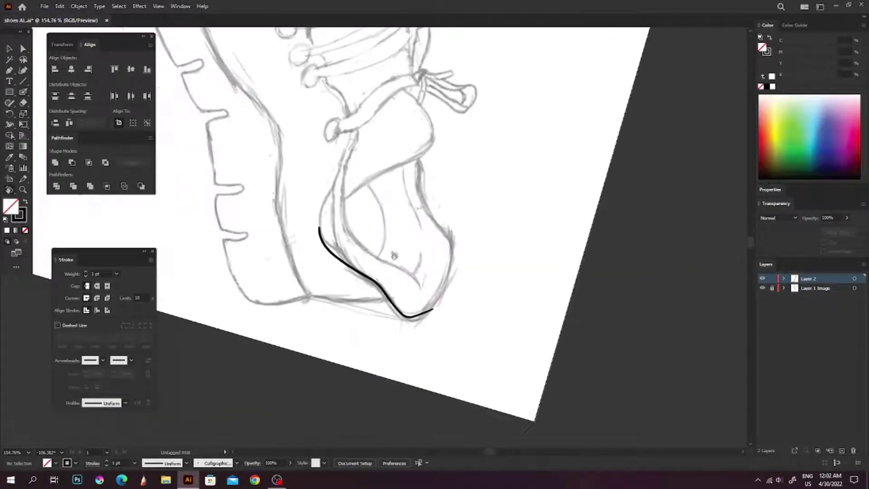
Reset the canvas rotation to upright and set the stroke colour to black.
{"action": "key", "text": "shift+ctrl+1"}
{"action": "scroll", "coordinate": [321, 222], "scroll_direction": "up", "scroll_amount": 3}
{"action": "key", "text": "ctrl+z"}
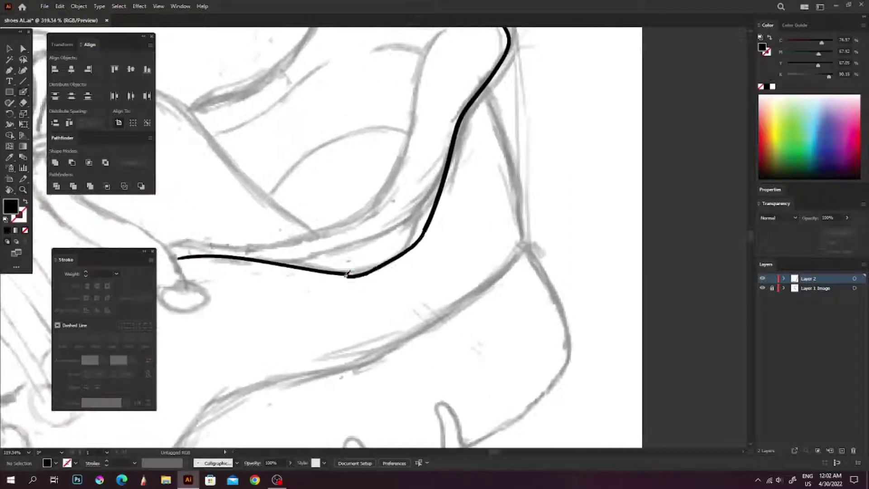
{"action": "scroll", "coordinate": [347, 274], "scroll_direction": "down", "scroll_amount": 3}
{"action": "key", "text": "shift+x"}
{"action": "scroll", "coordinate": [309, 296], "scroll_direction": "up", "scroll_amount": 4}
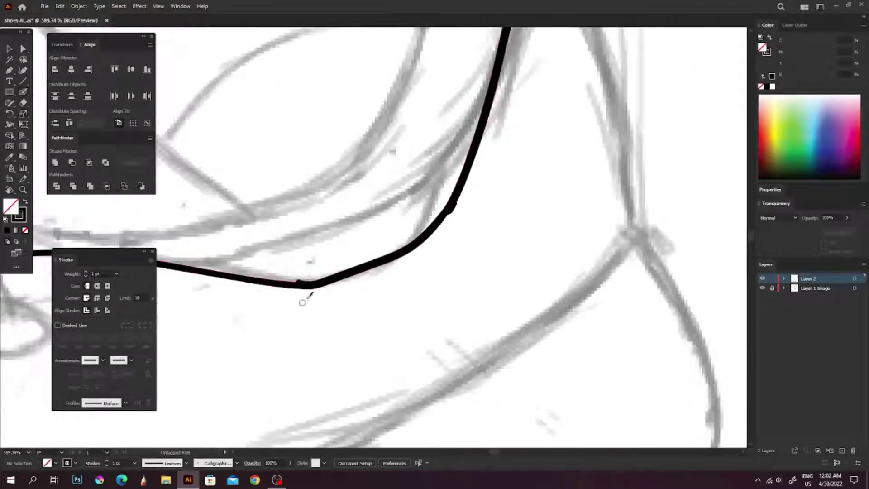
{"action": "scroll", "coordinate": [303, 302], "scroll_direction": "down", "scroll_amount": 2}
{"action": "left_click_drag", "start_coordinate": [302, 302], "coordinate": [374, 252]}
{"action": "key", "text": "shift+x"}
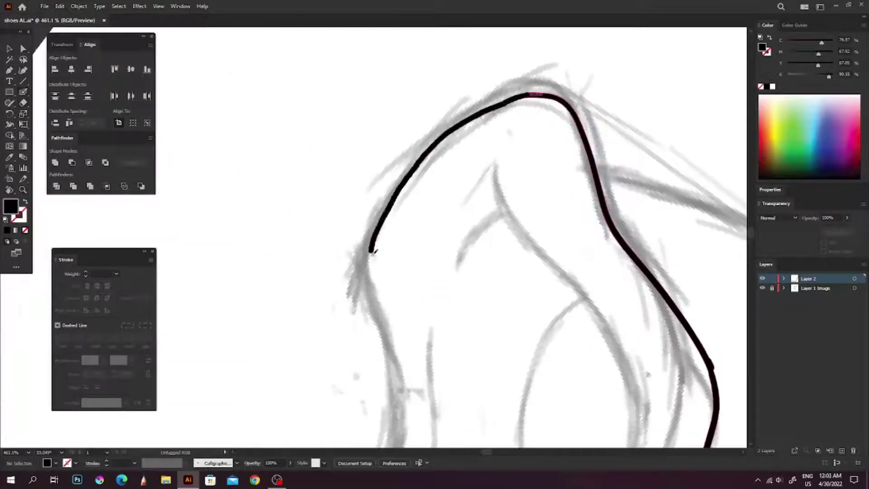
{"action": "key", "text": "shift+ctrl+1"}
{"action": "key", "text": "shift+x"}
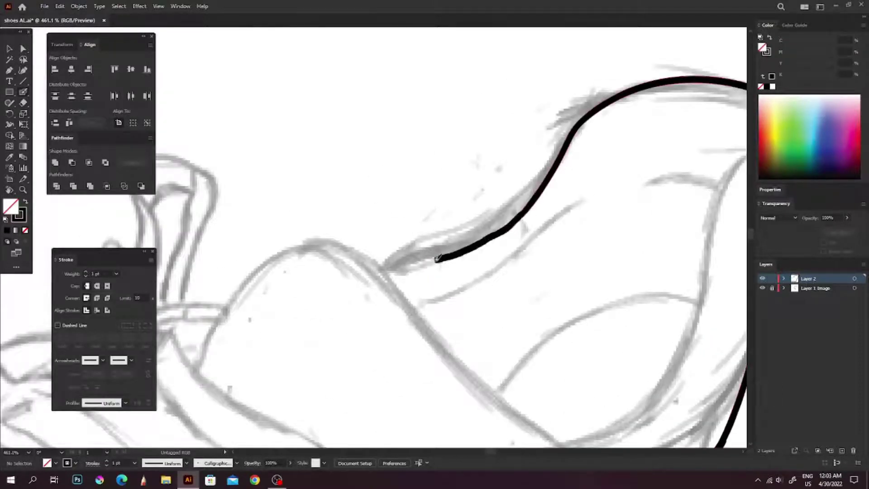
Trace the toe line, trying a 0.25 pt stroke weight for thinner strokes.
{"action": "left_click_drag", "start_coordinate": [437, 259], "coordinate": [234, 96]}
{"action": "left_click_drag", "start_coordinate": [588, 170], "coordinate": [368, 314]}
{"action": "scroll", "coordinate": [369, 314], "scroll_direction": "down", "scroll_amount": 3}
{"action": "scroll", "coordinate": [369, 314], "scroll_direction": "up", "scroll_amount": 3}
{"action": "key", "text": "ctrl+z"}
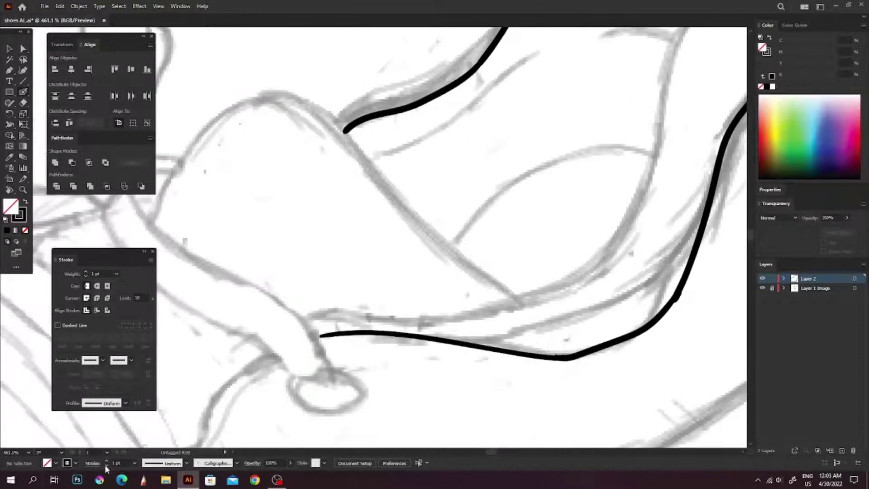
{"action": "left_click", "coordinate": [107, 467]}
{"action": "left_click_drag", "start_coordinate": [289, 340], "coordinate": [498, 227]}
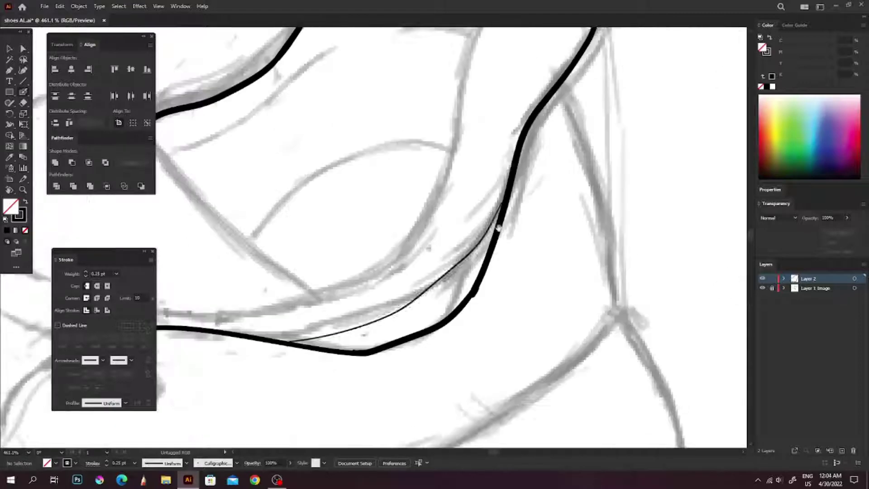
{"action": "mouse_move", "coordinate": [456, 78]}
{"action": "left_mouse_down"}
{"action": "mouse_move", "coordinate": [512, 344]}
{"action": "mouse_move", "coordinate": [485, 177]}
{"action": "left_mouse_up"}
{"action": "key", "text": "ctrl+z"}
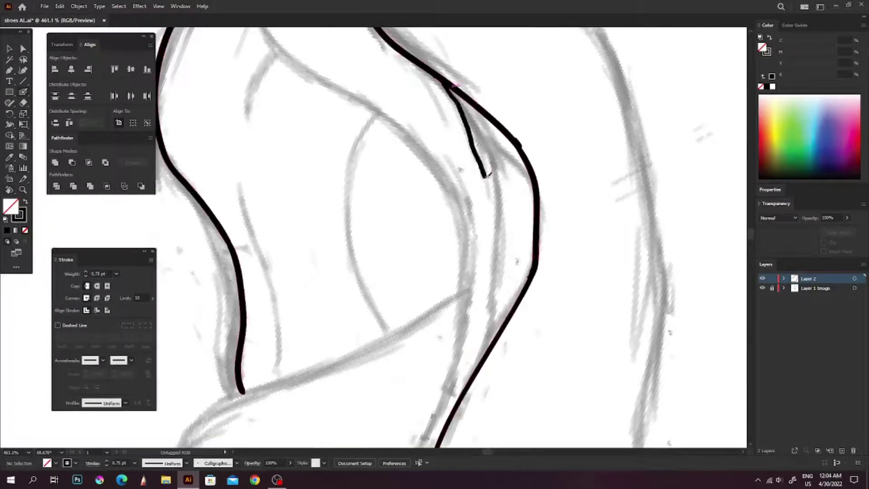
Trace the inner tongue line and two curves across the tongue and upper.
{"action": "left_click_drag", "start_coordinate": [582, 77], "coordinate": [495, 320]}
{"action": "key", "text": "ctrl+z"}
{"action": "left_click_drag", "start_coordinate": [437, 36], "coordinate": [479, 142]}
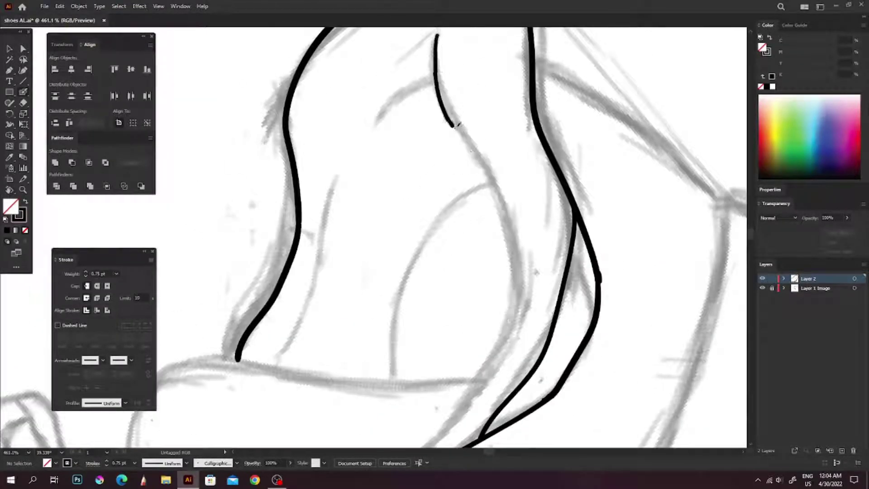
{"action": "left_click_drag", "start_coordinate": [574, 202], "coordinate": [376, 302]}
{"action": "left_click_drag", "start_coordinate": [550, 107], "coordinate": [375, 216]}
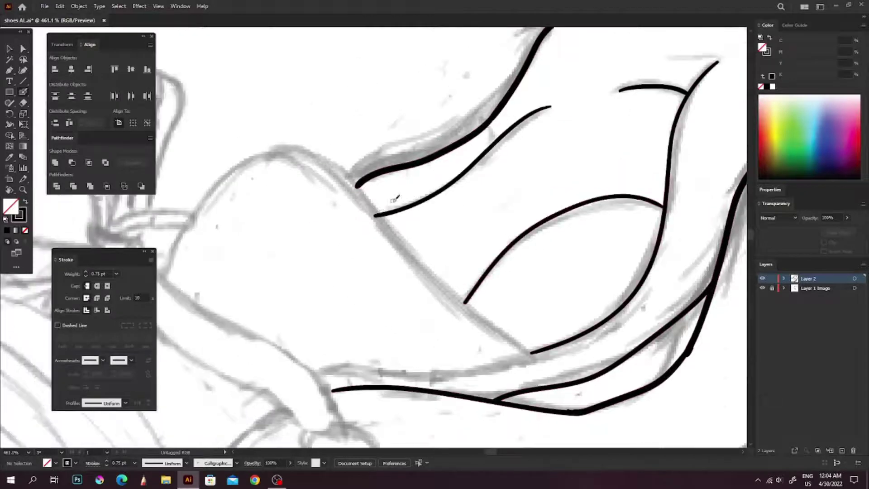
Trace the curve over the toe cap and undo a stray stroke fragment.
{"action": "left_click_drag", "start_coordinate": [495, 77], "coordinate": [331, 253]}
{"action": "left_click", "coordinate": [372, 186], "text": "ctrl"}
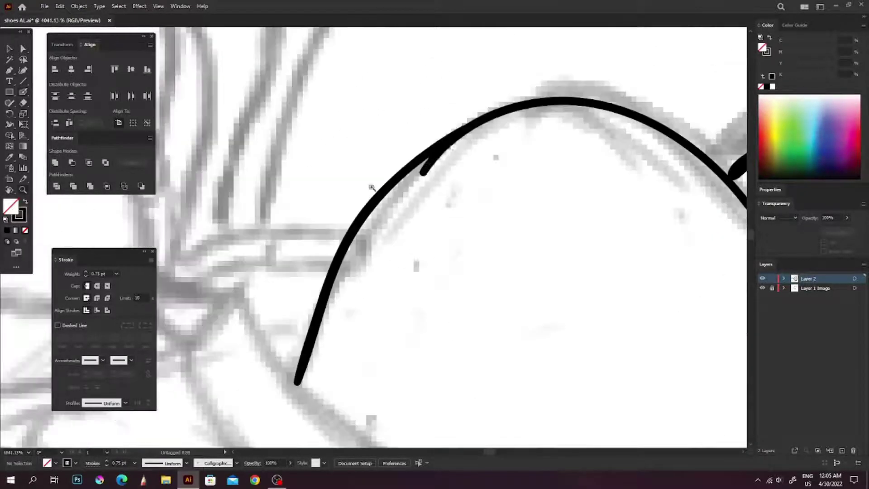
{"action": "key", "text": "ctrl+z"}
{"action": "scroll", "coordinate": [372, 187], "scroll_direction": "down", "scroll_amount": 5}
{"action": "scroll", "coordinate": [453, 226], "scroll_direction": "up", "scroll_amount": 4}
{"action": "scroll", "coordinate": [464, 305], "scroll_direction": "down", "scroll_amount": 4}
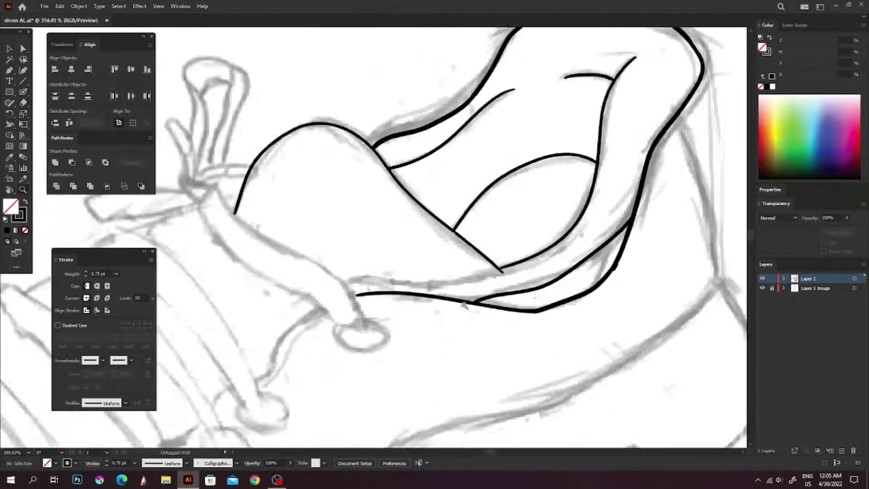
{"action": "scroll", "coordinate": [464, 306], "scroll_direction": "down", "scroll_amount": 3}
{"action": "scroll", "coordinate": [543, 266], "scroll_direction": "up", "scroll_amount": 2}
{"action": "scroll", "coordinate": [540, 242], "scroll_direction": "up", "scroll_amount": 1}
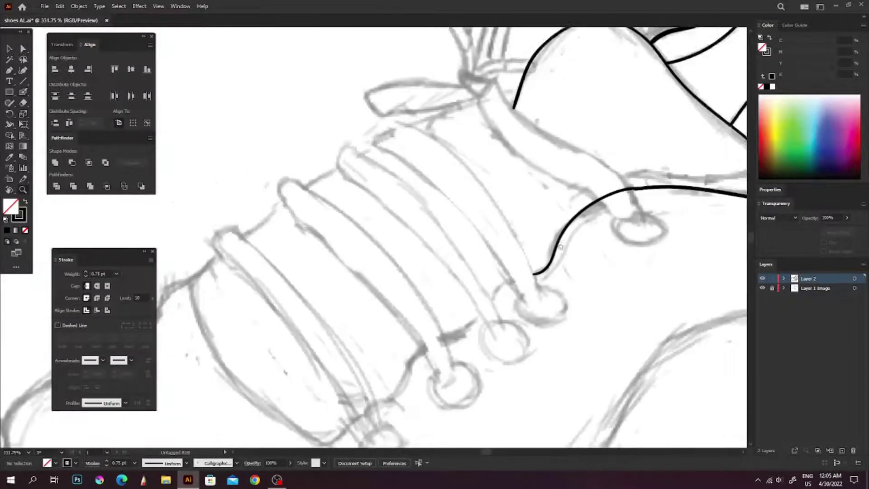
{"action": "scroll", "coordinate": [520, 272], "scroll_direction": "up", "scroll_amount": 1}
{"action": "scroll", "coordinate": [413, 365], "scroll_direction": "down", "scroll_amount": 1}
{"action": "scroll", "coordinate": [263, 313], "scroll_direction": "down", "scroll_amount": 1}
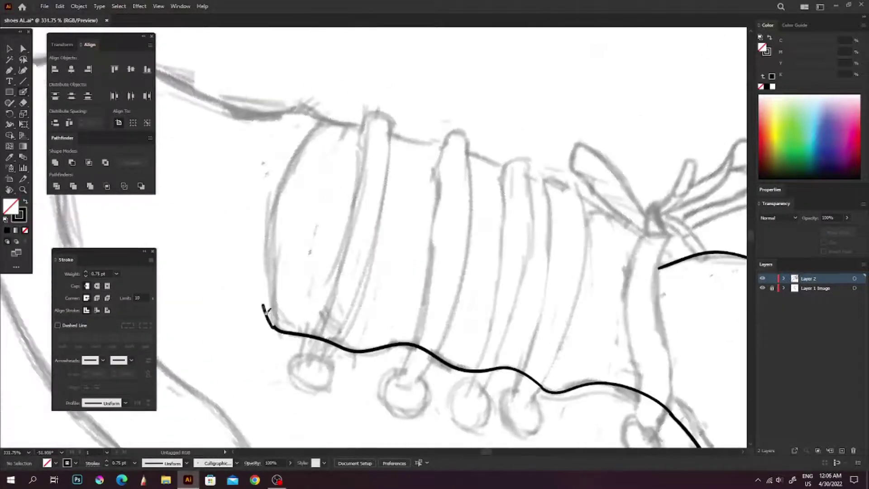
Trace the lace panel's lower edge, the lacing top and the shoe's right edge toward the sole.
{"action": "left_click_drag", "start_coordinate": [265, 317], "coordinate": [322, 121]}
{"action": "scroll", "coordinate": [322, 121], "scroll_direction": "up", "scroll_amount": 2}
{"action": "left_click_drag", "start_coordinate": [377, 245], "coordinate": [638, 79]}
{"action": "scroll", "coordinate": [430, 248], "scroll_direction": "up", "scroll_amount": 3}
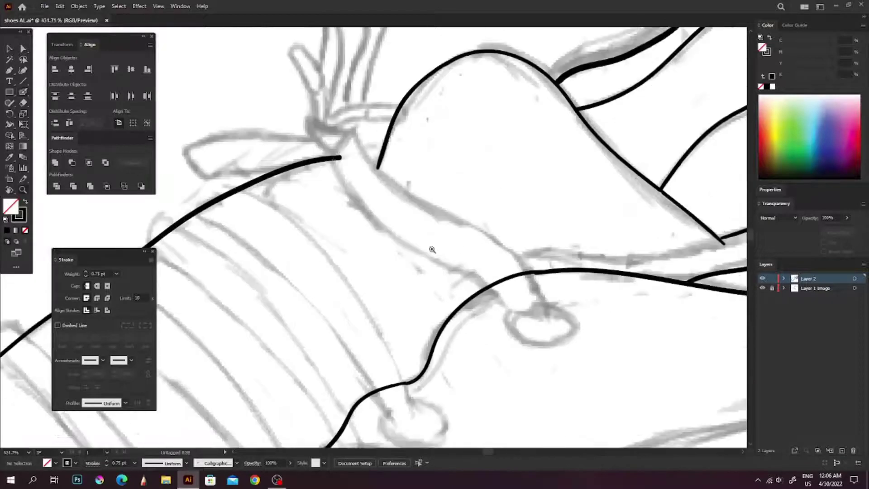
{"action": "scroll", "coordinate": [416, 183], "scroll_direction": "down", "scroll_amount": 1}
{"action": "scroll", "coordinate": [416, 183], "scroll_direction": "down", "scroll_amount": 1}
{"action": "mouse_move", "coordinate": [417, 131]}
{"action": "left_mouse_down"}
{"action": "mouse_move", "coordinate": [455, 268]}
{"action": "mouse_move", "coordinate": [473, 384]}
{"action": "left_mouse_up"}
{"action": "left_click_drag", "start_coordinate": [461, 406], "coordinate": [601, 239]}
Trace the sole edge over its tread bumps in black strokes.
{"action": "scroll", "coordinate": [613, 216], "scroll_direction": "down", "scroll_amount": 3}
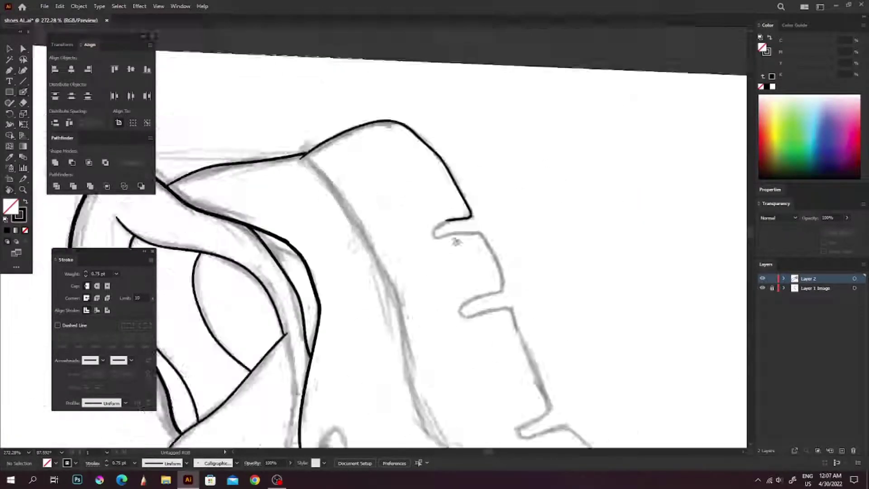
{"action": "scroll", "coordinate": [525, 246], "scroll_direction": "up", "scroll_amount": 4}
{"action": "mouse_move", "coordinate": [474, 246]}
{"action": "left_mouse_down"}
{"action": "mouse_move", "coordinate": [506, 184]}
{"action": "mouse_move", "coordinate": [299, 275]}
{"action": "left_mouse_up"}
{"action": "key", "text": "ctrl+shift+1"}
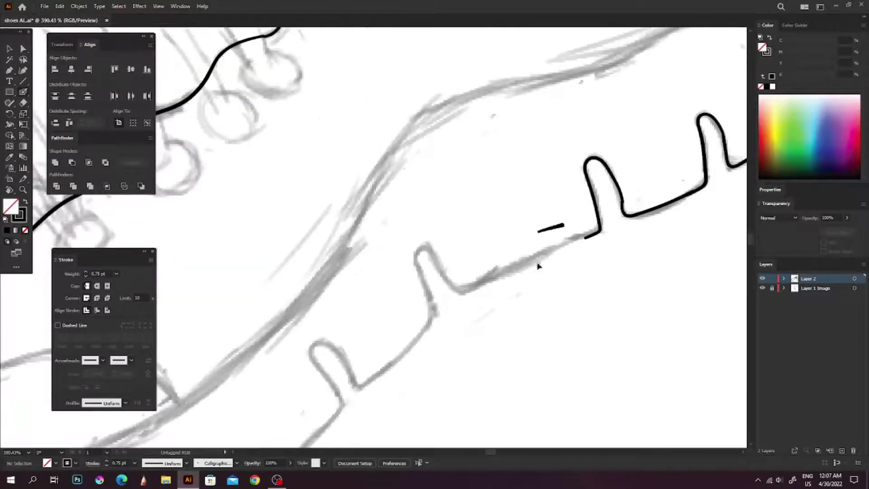
{"action": "mouse_move", "coordinate": [497, 272]}
{"action": "left_mouse_down"}
{"action": "mouse_move", "coordinate": [432, 256]}
{"action": "mouse_move", "coordinate": [419, 228]}
{"action": "left_mouse_up"}
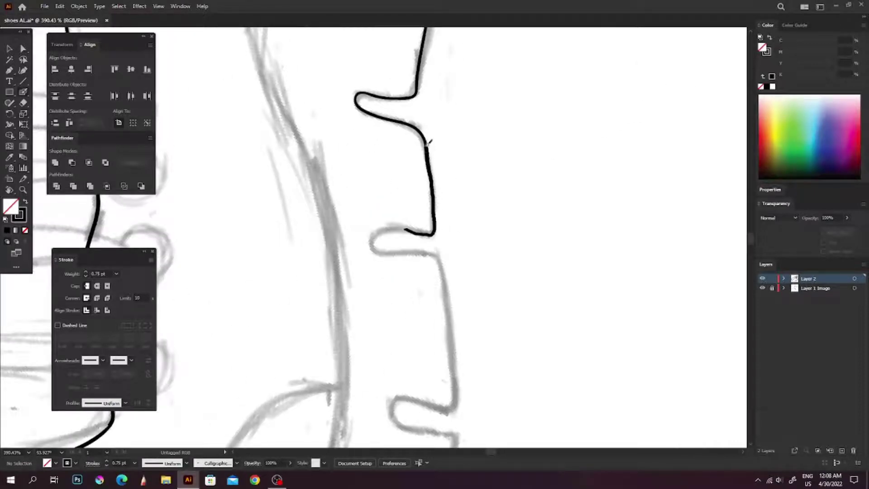
{"action": "key", "text": "ctrl+shift+1"}
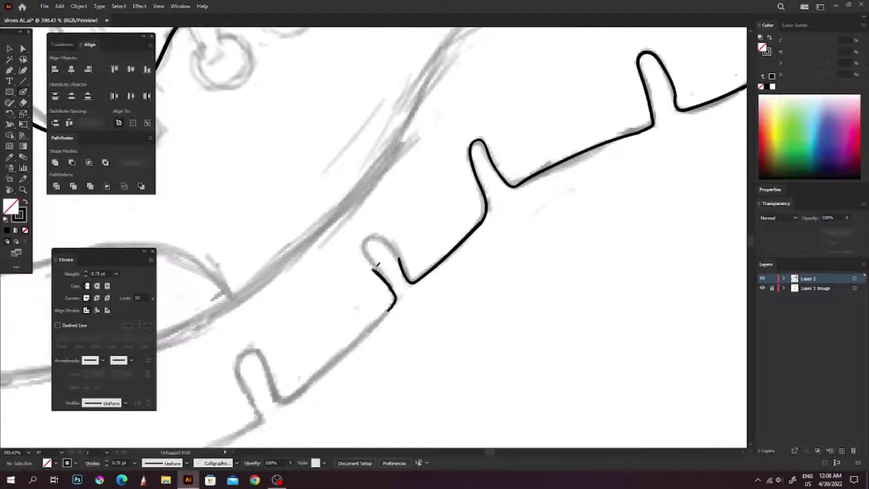
{"action": "left_click_drag", "start_coordinate": [379, 265], "coordinate": [398, 260]}
{"action": "scroll", "coordinate": [398, 260], "scroll_direction": "up", "scroll_amount": 5}
{"action": "scroll", "coordinate": [398, 261], "scroll_direction": "down", "scroll_amount": 5}
{"action": "left_click_drag", "start_coordinate": [453, 226], "coordinate": [556, 279]}
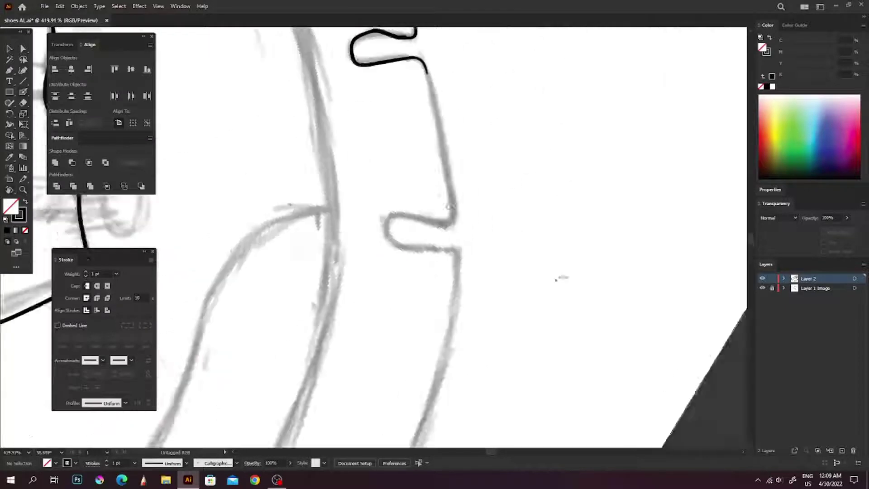
{"action": "mouse_move", "coordinate": [457, 344]}
{"action": "left_mouse_down"}
{"action": "mouse_move", "coordinate": [446, 185]}
{"action": "mouse_move", "coordinate": [307, 238]}
{"action": "left_mouse_up"}
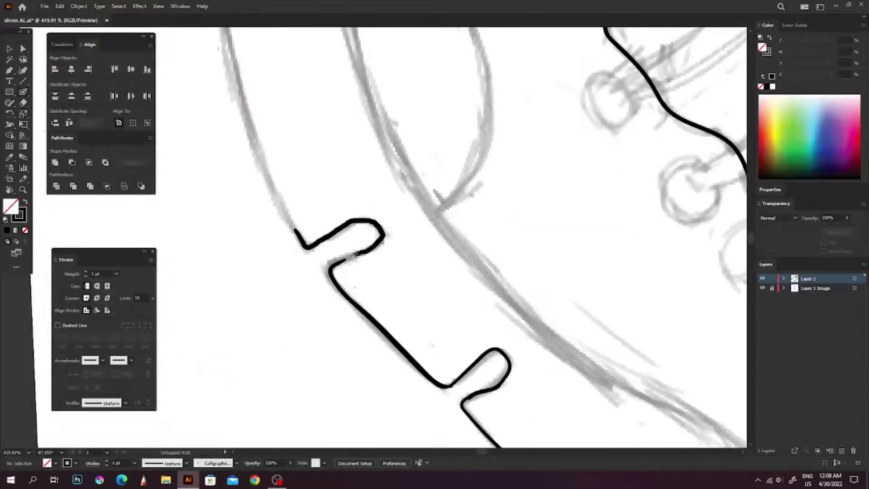
{"action": "scroll", "coordinate": [355, 255], "scroll_direction": "down", "scroll_amount": 5}
{"action": "scroll", "coordinate": [355, 255], "scroll_direction": "up", "scroll_amount": 3}
Trace the outer front edge and join the sole line to the hook end, checking with the sketch hidden.
{"action": "left_click_drag", "start_coordinate": [331, 388], "coordinate": [322, 193]}
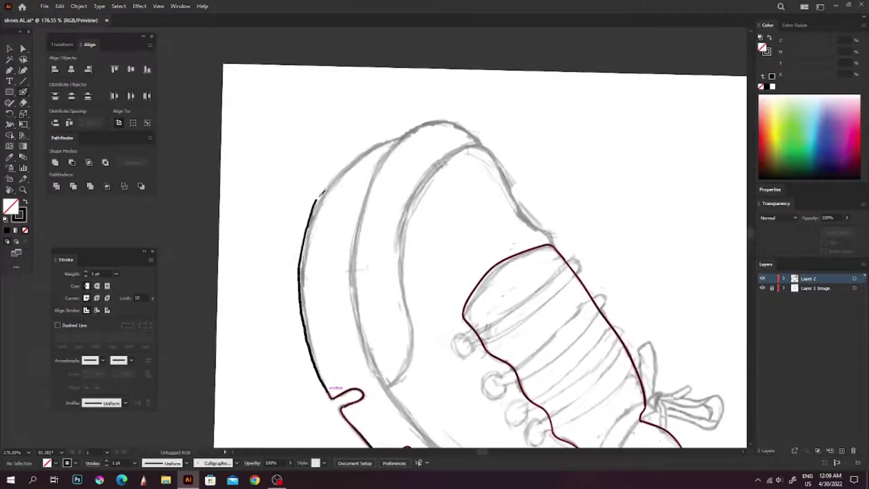
{"action": "scroll", "coordinate": [352, 207], "scroll_direction": "up", "scroll_amount": 3}
{"action": "scroll", "coordinate": [398, 142], "scroll_direction": "down", "scroll_amount": 3}
{"action": "left_click", "coordinate": [762, 288]}
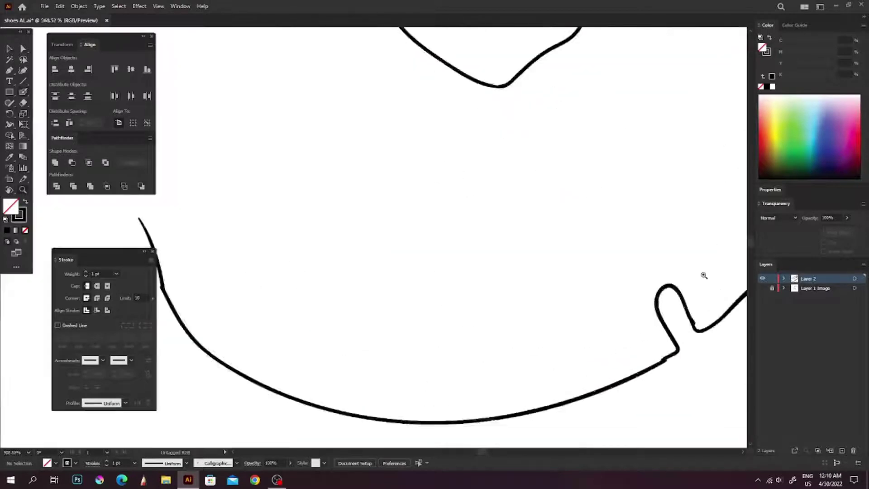
{"action": "scroll", "coordinate": [511, 348], "scroll_direction": "up", "scroll_amount": 5}
{"action": "key", "text": "shift+x"}
{"action": "left_click_drag", "start_coordinate": [506, 352], "coordinate": [563, 315]}
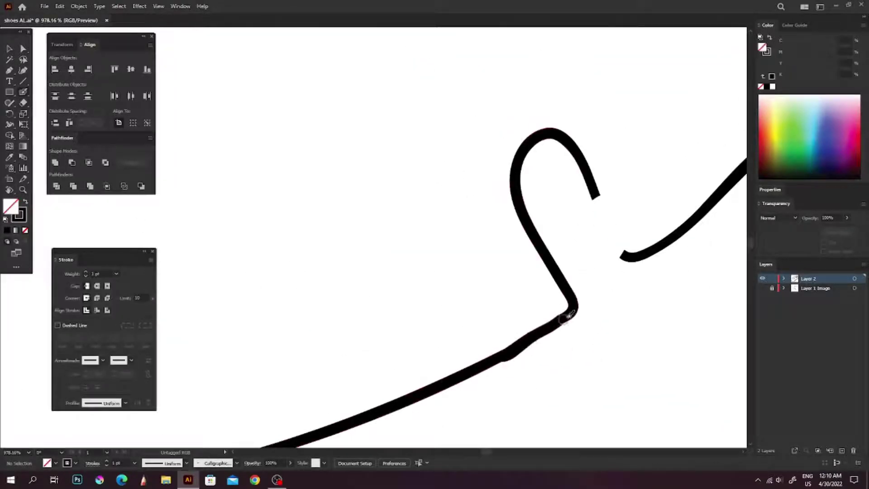
{"action": "scroll", "coordinate": [509, 291], "scroll_direction": "down", "scroll_amount": 5}
{"action": "left_click", "coordinate": [762, 288]}
{"action": "key", "text": "shift+x"}
{"action": "scroll", "coordinate": [475, 123], "scroll_direction": "up", "scroll_amount": 3}
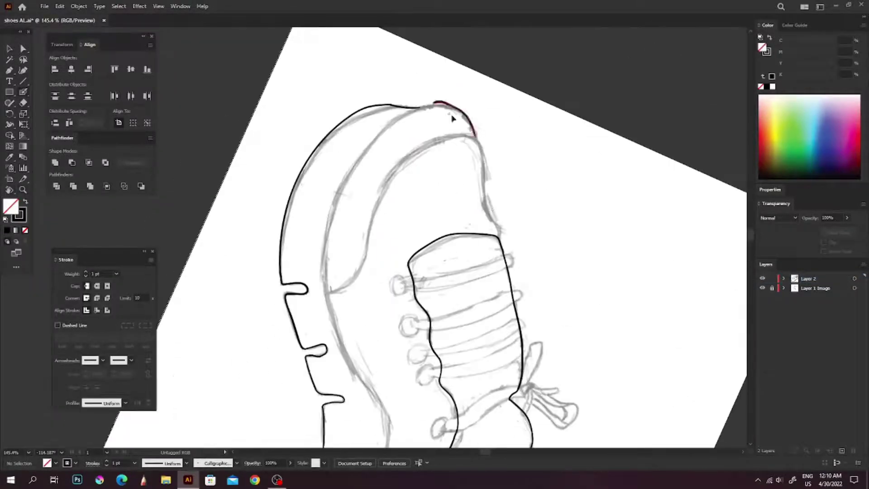
{"action": "scroll", "coordinate": [375, 134], "scroll_direction": "down", "scroll_amount": 5}
{"action": "scroll", "coordinate": [380, 338], "scroll_direction": "up", "scroll_amount": 5}
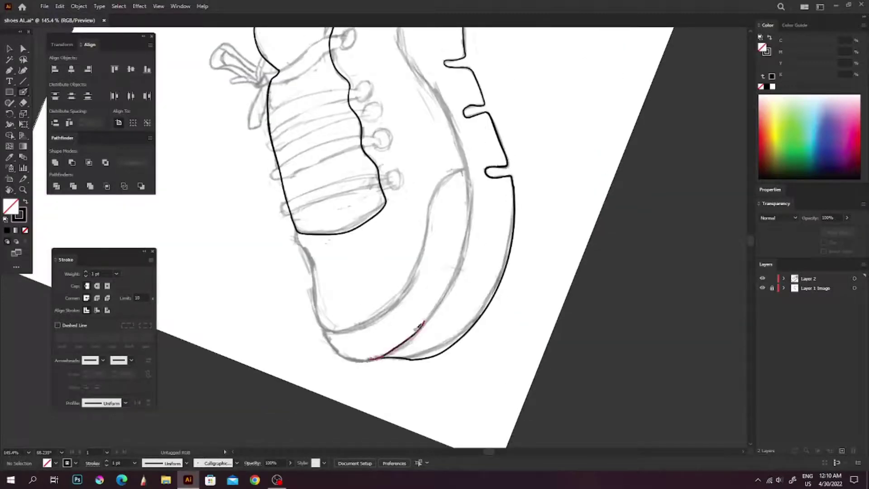
{"action": "scroll", "coordinate": [386, 386], "scroll_direction": "up", "scroll_amount": 3}
Redraw the stroke above the sole curve a little lower and extend the lower curve to meet it.
{"action": "scroll", "coordinate": [386, 386], "scroll_direction": "up", "scroll_amount": 3}
{"action": "left_click_drag", "start_coordinate": [317, 181], "coordinate": [495, 298]}
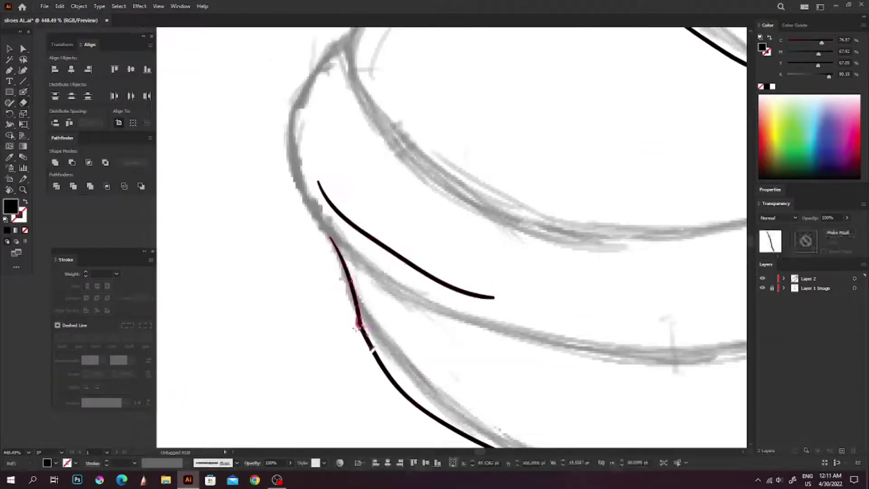
{"action": "left_click_drag", "start_coordinate": [357, 325], "coordinate": [360, 329]}
{"action": "left_click_drag", "start_coordinate": [311, 199], "coordinate": [484, 316]}
{"action": "left_click_drag", "start_coordinate": [374, 349], "coordinate": [323, 222]}
{"action": "key", "text": "shift+x"}
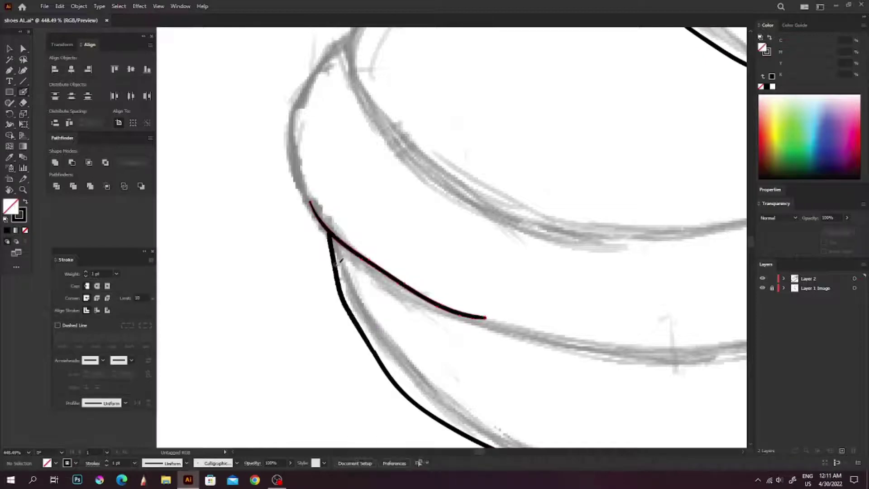
{"action": "scroll", "coordinate": [561, 287], "scroll_direction": "down", "scroll_amount": 5}
{"action": "scroll", "coordinate": [450, 281], "scroll_direction": "up", "scroll_amount": 3}
{"action": "key", "text": "shift+ctrl+1"}
Trace the heel curve in two strokes, then the sole edge and steep outline.
{"action": "left_click_drag", "start_coordinate": [394, 118], "coordinate": [324, 192]}
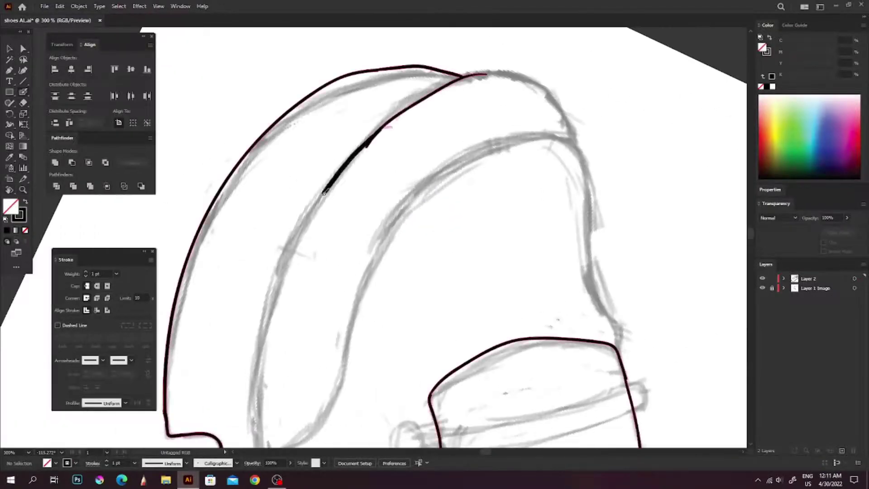
{"action": "scroll", "coordinate": [353, 227], "scroll_direction": "up", "scroll_amount": 3}
{"action": "left_click_drag", "start_coordinate": [326, 118], "coordinate": [369, 342]}
{"action": "scroll", "coordinate": [353, 251], "scroll_direction": "down", "scroll_amount": 3}
{"action": "scroll", "coordinate": [407, 271], "scroll_direction": "down", "scroll_amount": 3}
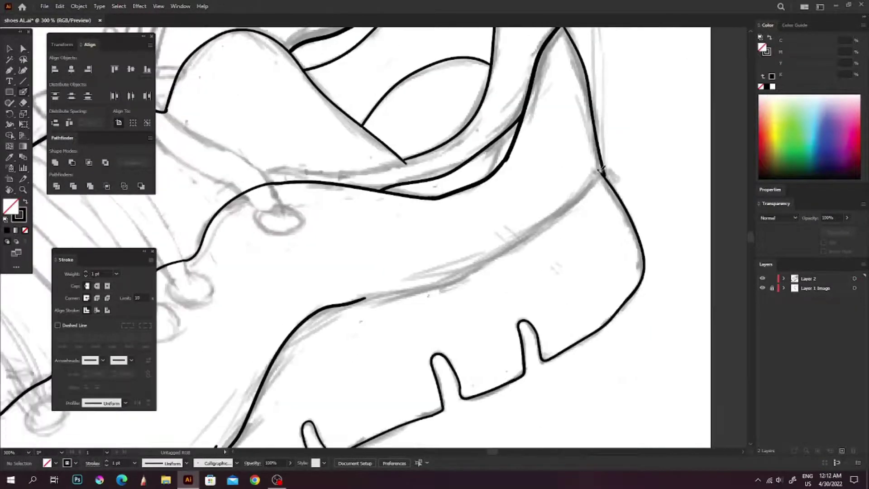
{"action": "left_click_drag", "start_coordinate": [604, 167], "coordinate": [366, 297]}
{"action": "scroll", "coordinate": [440, 290], "scroll_direction": "up", "scroll_amount": 5}
{"action": "scroll", "coordinate": [434, 280], "scroll_direction": "up", "scroll_amount": 2}
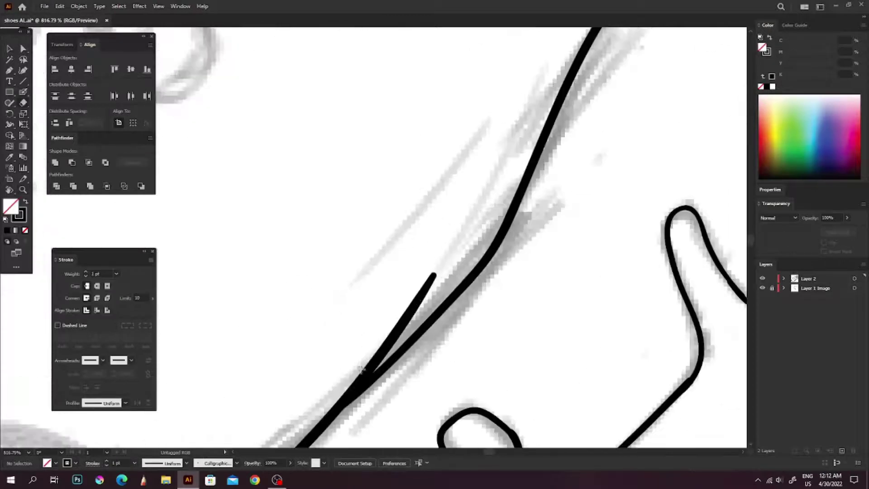
{"action": "left_click_drag", "start_coordinate": [431, 278], "coordinate": [310, 387]}
Undo the stray short stroke and reset to the whole artboard with black stroke, no fill.
{"action": "key", "text": "shift+x"}
{"action": "key", "text": "shift+x"}
{"action": "scroll", "coordinate": [435, 286], "scroll_direction": "down", "scroll_amount": 5}
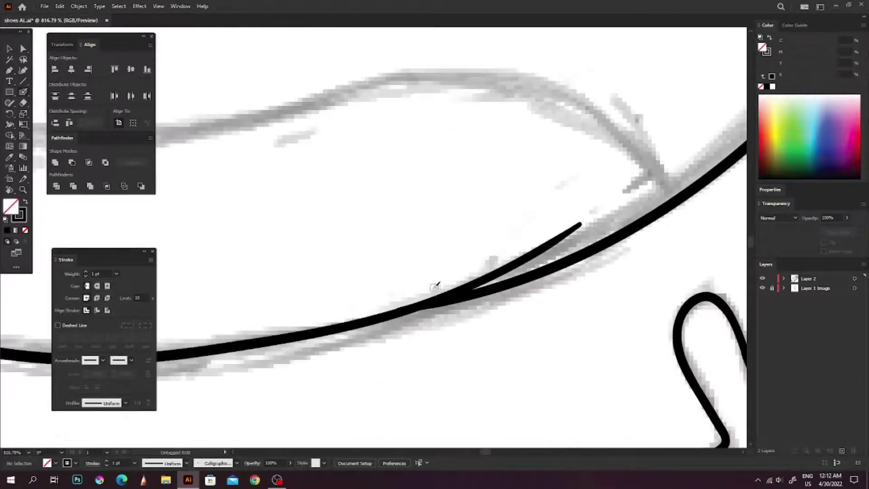
{"action": "key", "text": "ctrl+z"}
{"action": "scroll", "coordinate": [483, 287], "scroll_direction": "down", "scroll_amount": 5}
{"action": "scroll", "coordinate": [438, 265], "scroll_direction": "up", "scroll_amount": 5}
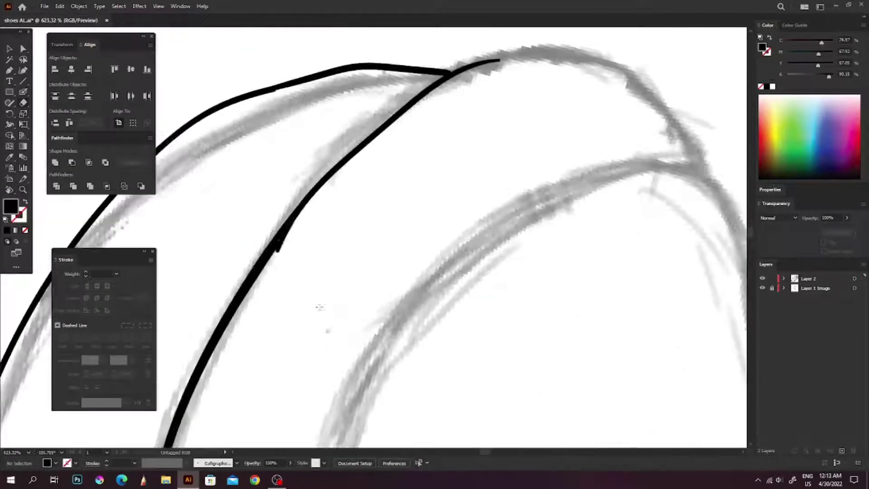
{"action": "key", "text": "shift+x"}
{"action": "key", "text": "ctrl+0"}
{"action": "scroll", "coordinate": [357, 215], "scroll_direction": "up", "scroll_amount": 5}
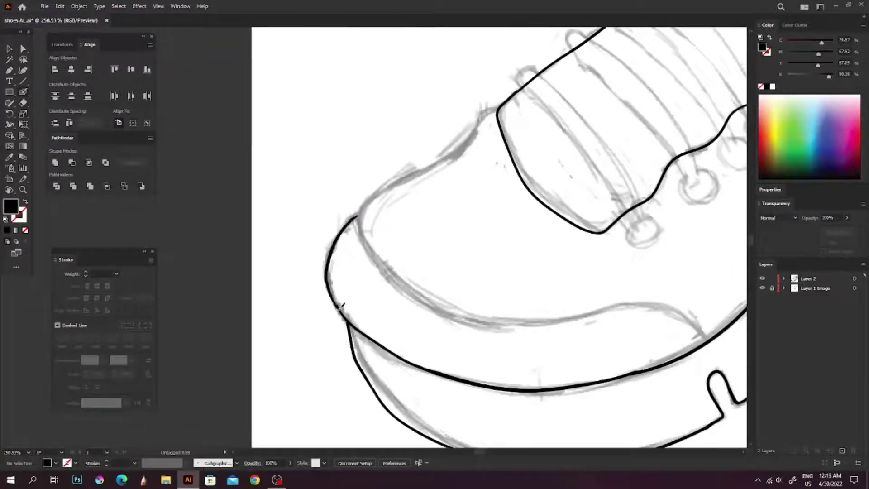
{"action": "key", "text": "shift+x"}
{"action": "scroll", "coordinate": [342, 306], "scroll_direction": "down", "scroll_amount": 2}
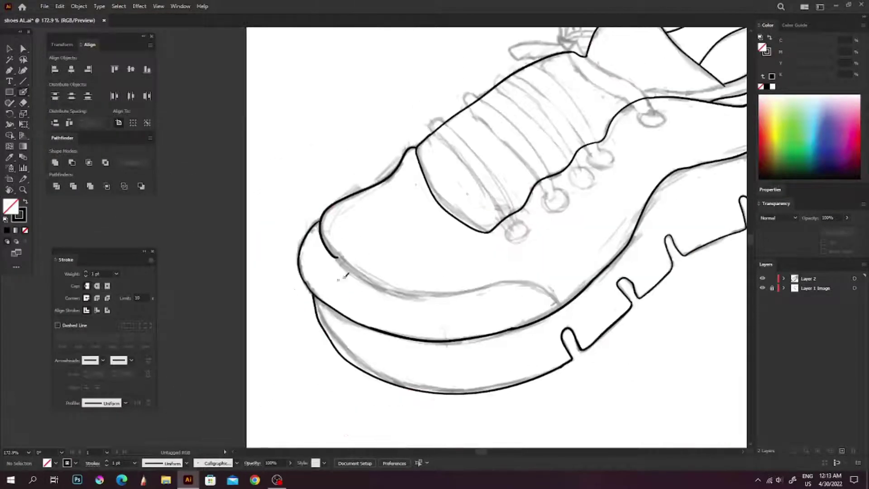
{"action": "left_click_drag", "start_coordinate": [345, 276], "coordinate": [387, 340]}
{"action": "key", "text": "shift+x"}
{"action": "scroll", "coordinate": [318, 56], "scroll_direction": "up", "scroll_amount": 2}
Show the faded sketch layer again and add oval eyelets along the lacing row.
{"action": "left_click_drag", "start_coordinate": [365, 327], "coordinate": [506, 187]}
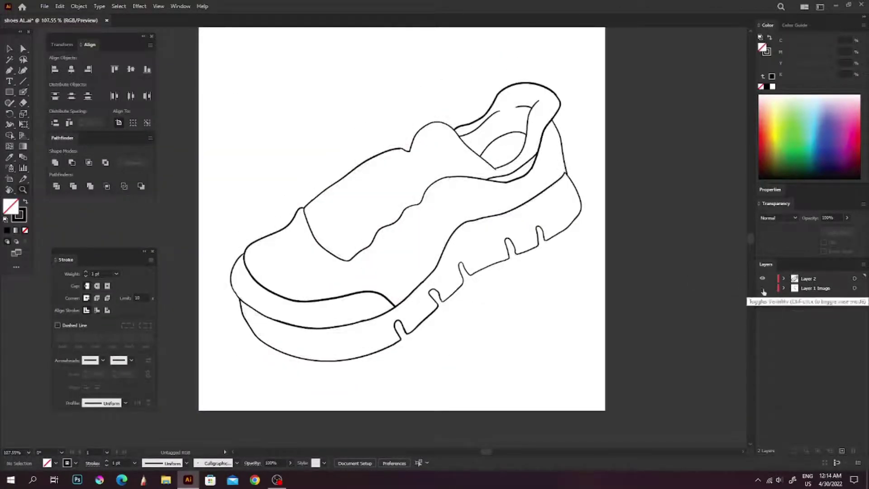
{"action": "left_click", "coordinate": [762, 288]}
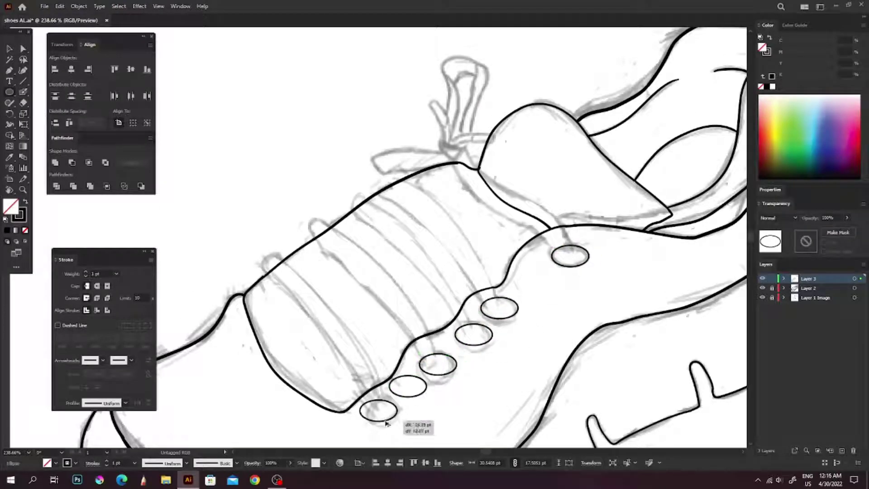
{"action": "left_click_drag", "start_coordinate": [386, 423], "coordinate": [481, 346]}
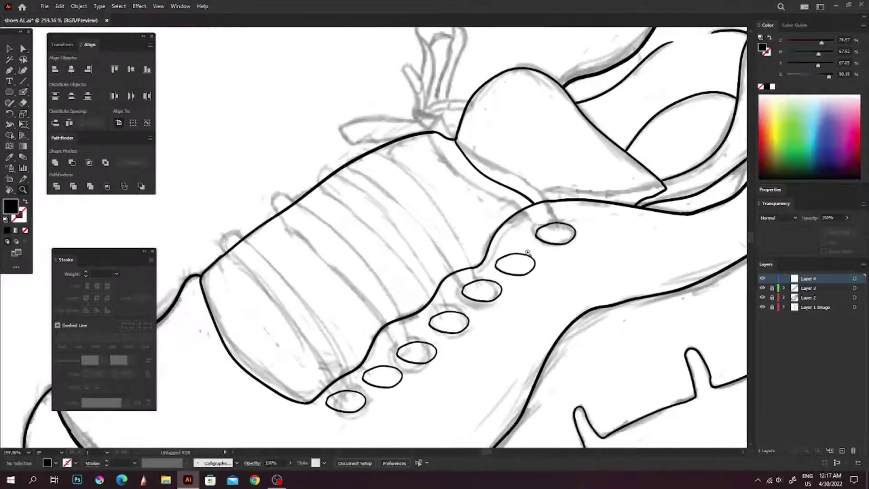
{"action": "left_click_drag", "start_coordinate": [528, 252], "coordinate": [424, 277]}
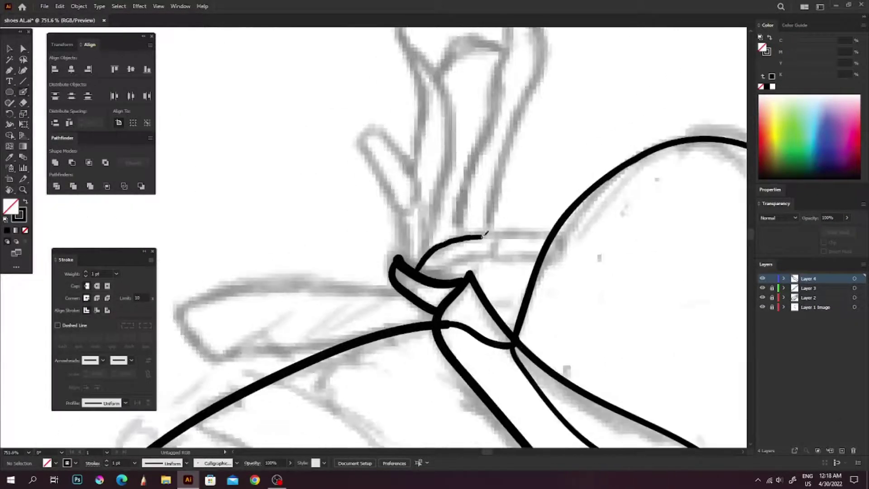
Draw the lace bow loops near the knot and trace the loop's outer edge.
{"action": "left_click_drag", "start_coordinate": [568, 236], "coordinate": [534, 311]}
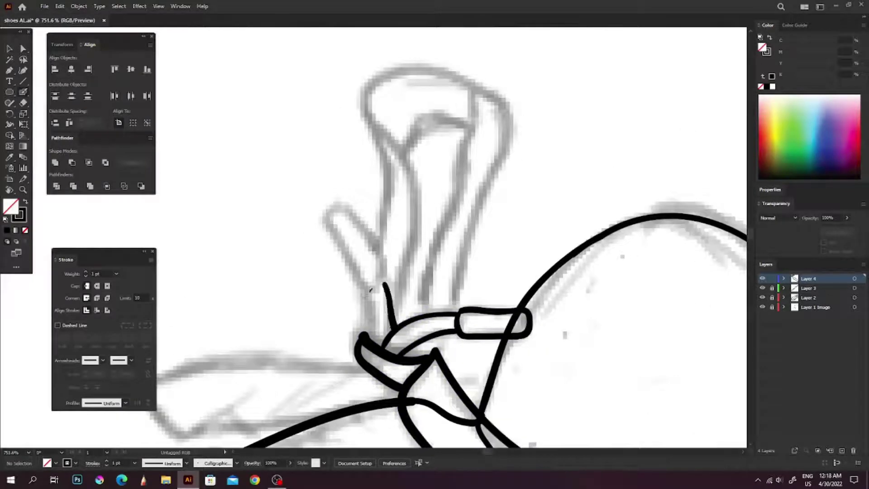
{"action": "left_click_drag", "start_coordinate": [358, 220], "coordinate": [369, 288]}
{"action": "left_click_drag", "start_coordinate": [444, 228], "coordinate": [417, 270]}
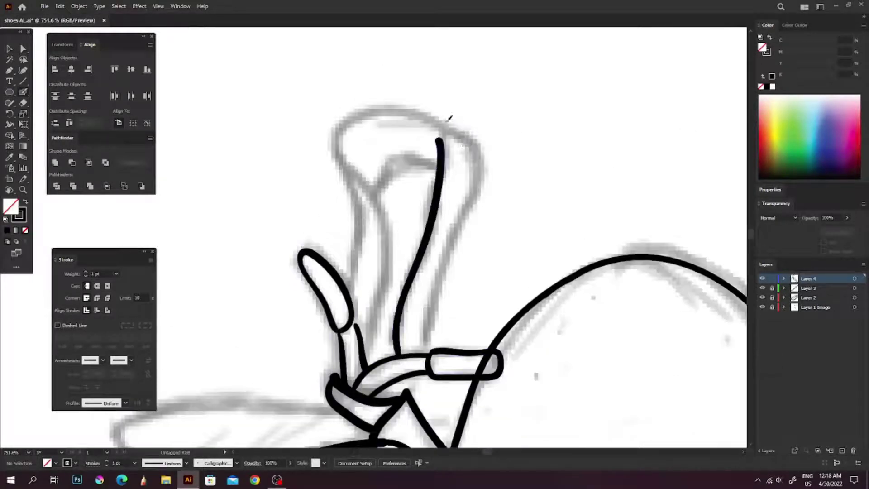
{"action": "left_click_drag", "start_coordinate": [403, 369], "coordinate": [337, 152]}
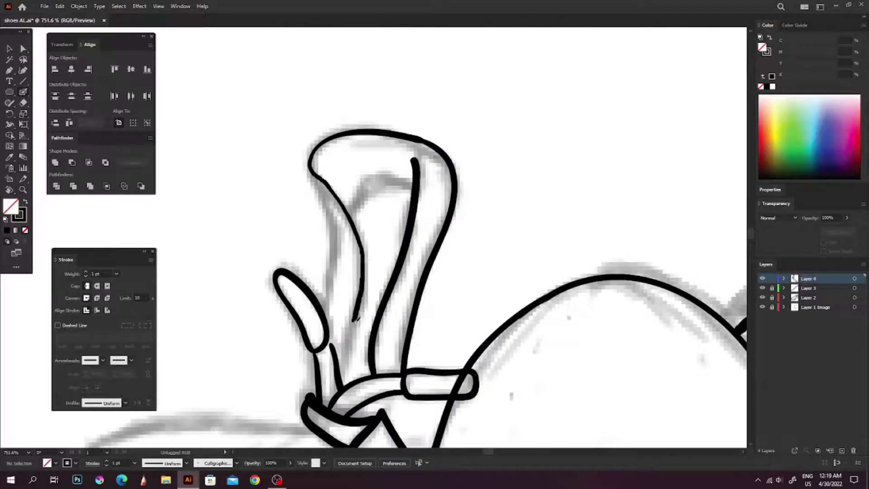
{"action": "scroll", "coordinate": [356, 319], "scroll_direction": "up", "scroll_amount": 2}
{"action": "scroll", "coordinate": [369, 213], "scroll_direction": "down", "scroll_amount": 2}
{"action": "scroll", "coordinate": [371, 204], "scroll_direction": "down", "scroll_amount": 1}
{"action": "scroll", "coordinate": [389, 195], "scroll_direction": "up", "scroll_amount": 2}
Add a curved stroke across the loop top and short strokes inside the bow, undoing a stray diagonal.
{"action": "left_click_drag", "start_coordinate": [471, 156], "coordinate": [394, 190]}
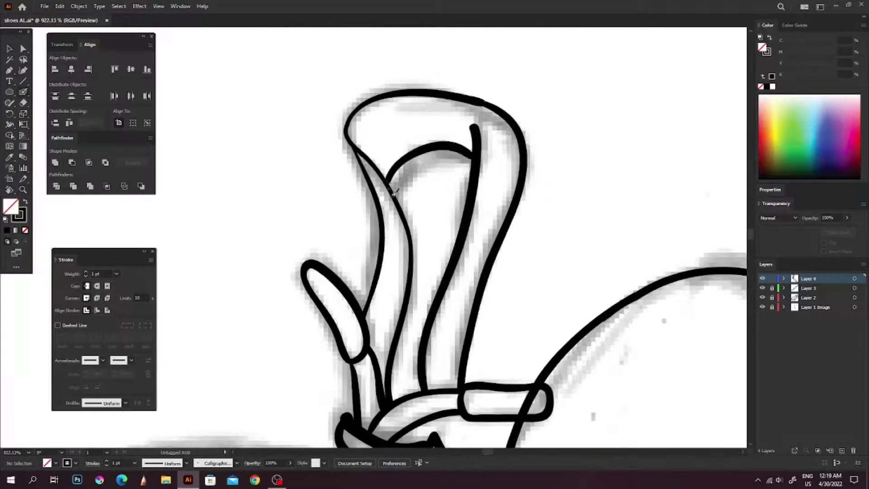
{"action": "scroll", "coordinate": [394, 191], "scroll_direction": "down", "scroll_amount": 3}
{"action": "left_click_drag", "start_coordinate": [593, 217], "coordinate": [564, 218]}
{"action": "scroll", "coordinate": [527, 279], "scroll_direction": "down", "scroll_amount": 3}
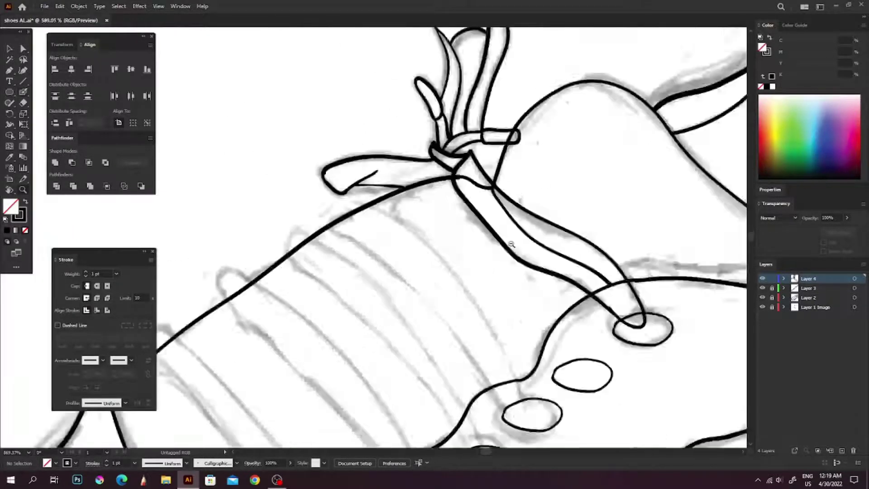
{"action": "scroll", "coordinate": [452, 294], "scroll_direction": "up", "scroll_amount": 4}
{"action": "key", "text": "ctrl+z"}
{"action": "left_click_drag", "start_coordinate": [344, 314], "coordinate": [474, 320]}
{"action": "scroll", "coordinate": [504, 314], "scroll_direction": "down", "scroll_amount": 5}
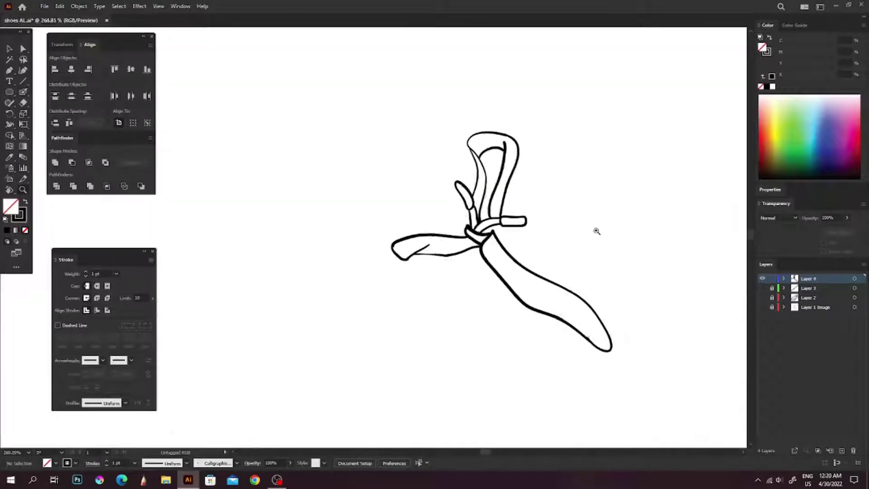
{"action": "scroll", "coordinate": [596, 229], "scroll_direction": "up", "scroll_amount": 3}
{"action": "scroll", "coordinate": [588, 226], "scroll_direction": "up", "scroll_amount": 1}
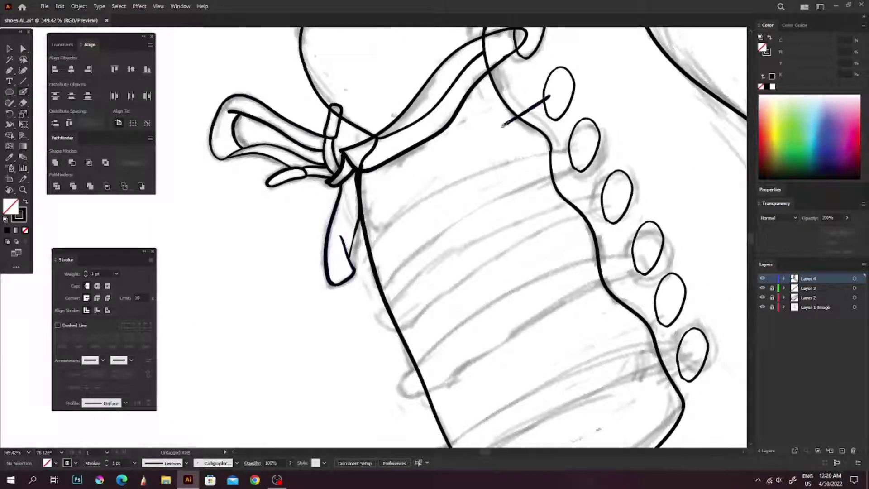
Draw a lace from one eyelet across the tongue into the next, then fit the artboard.
{"action": "left_click_drag", "start_coordinate": [495, 141], "coordinate": [473, 200]}
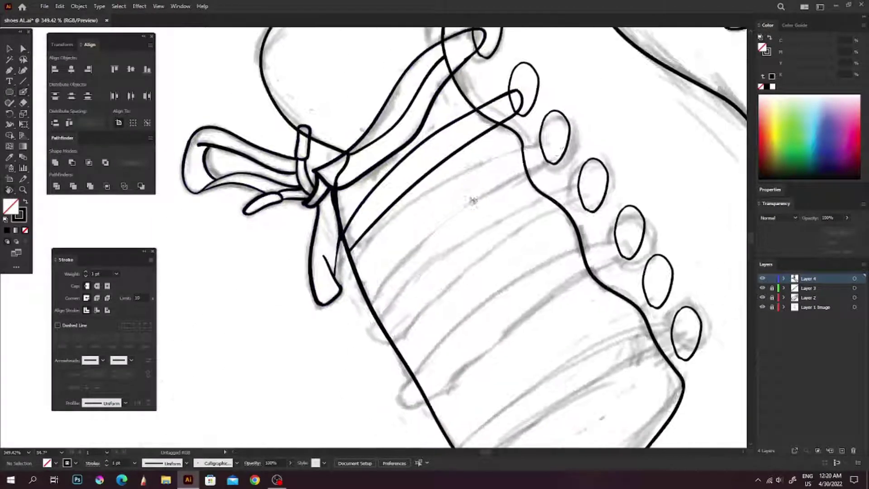
{"action": "scroll", "coordinate": [381, 345], "scroll_direction": "up", "scroll_amount": 3}
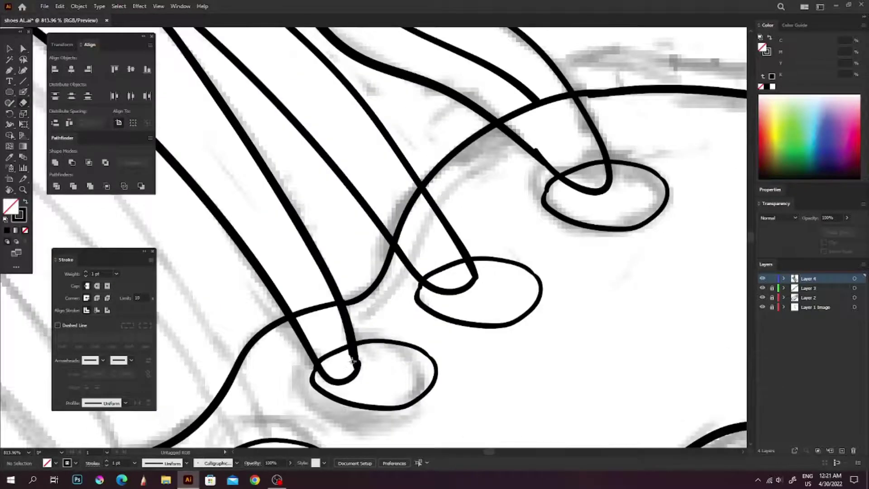
{"action": "scroll", "coordinate": [353, 360], "scroll_direction": "down", "scroll_amount": 3}
{"action": "left_click_drag", "start_coordinate": [571, 208], "coordinate": [425, 245]}
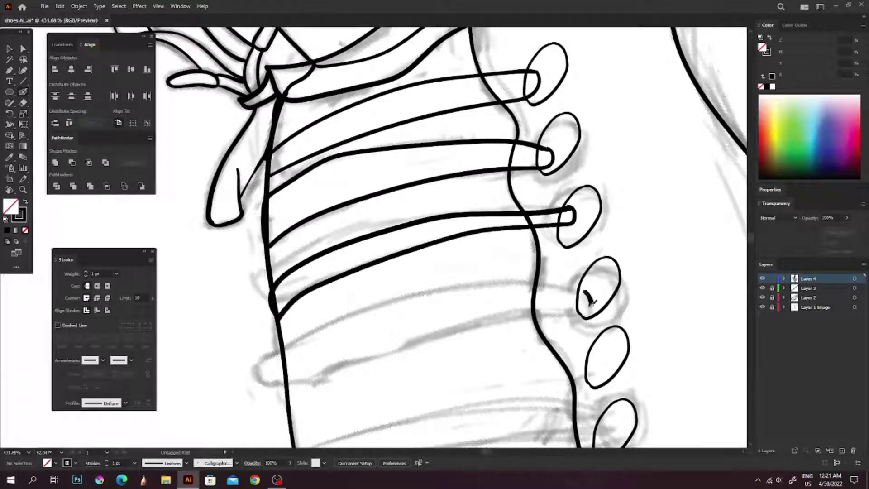
{"action": "left_click_drag", "start_coordinate": [318, 341], "coordinate": [584, 297]}
{"action": "scroll", "coordinate": [515, 212], "scroll_direction": "down", "scroll_amount": 3}
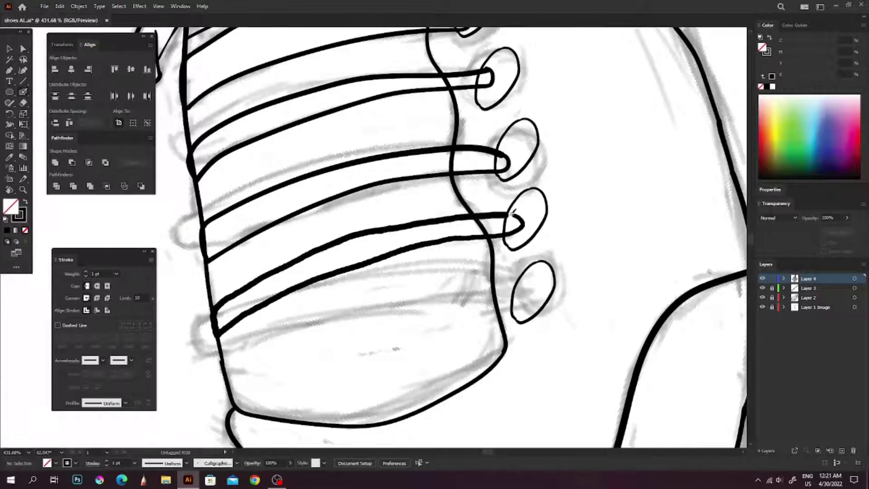
{"action": "key", "text": "ctrl+0"}
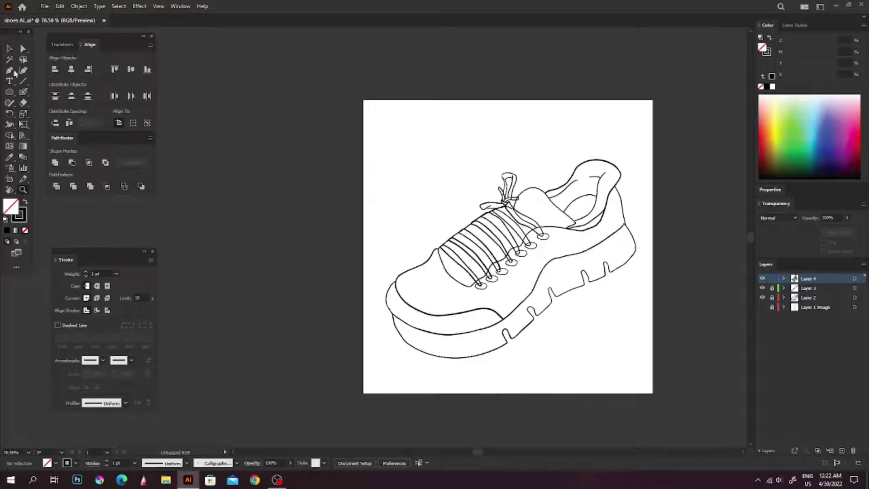
Select all the artwork, ungroup it, then clear the selection.
{"action": "key", "text": "ctrl+a"}
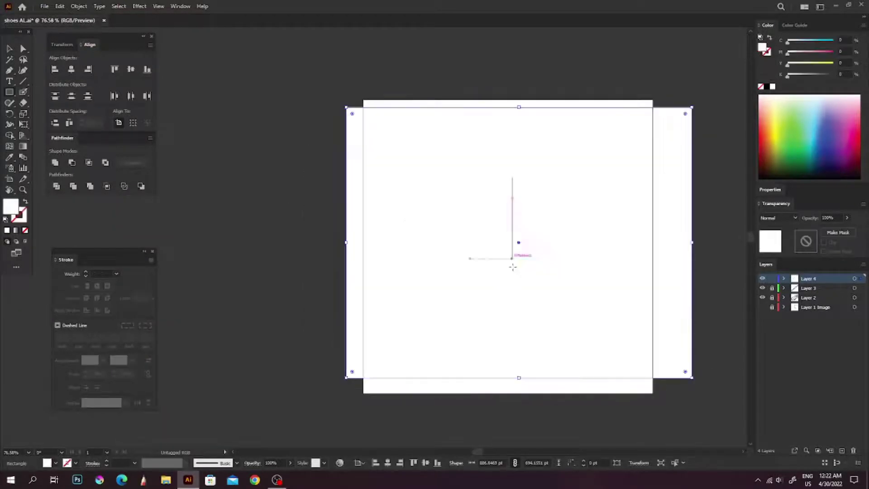
{"action": "right_click", "coordinate": [415, 296]}
{"action": "left_click", "coordinate": [446, 370]}
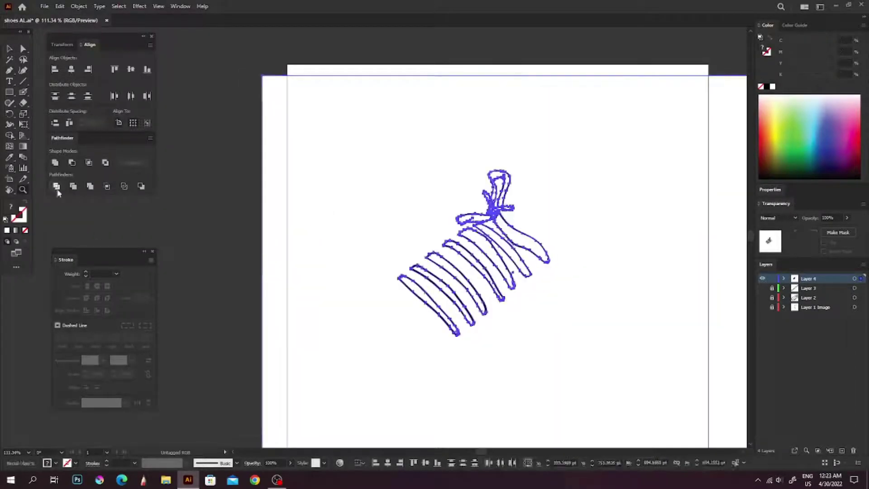
{"action": "left_click", "coordinate": [311, 276]}
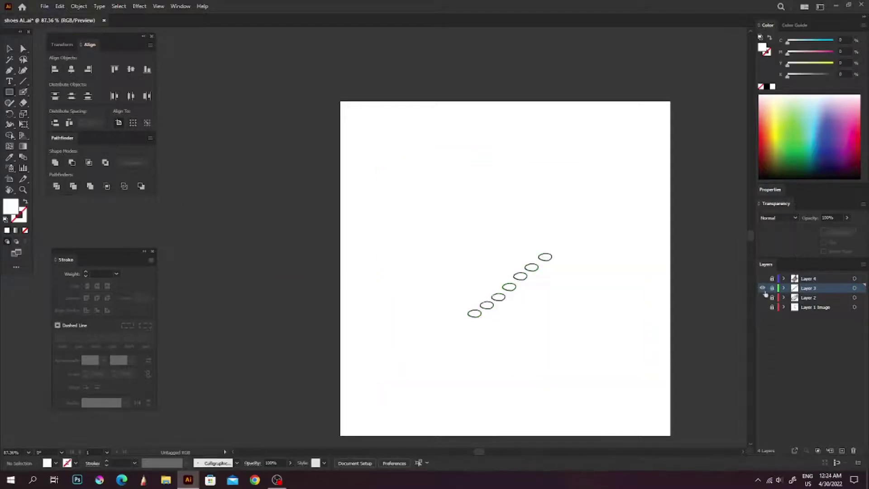
Send the shape to the back, zoom in to inspect, then fit the whole shoe.
{"action": "left_click", "coordinate": [518, 427]}
{"action": "key", "text": "z"}
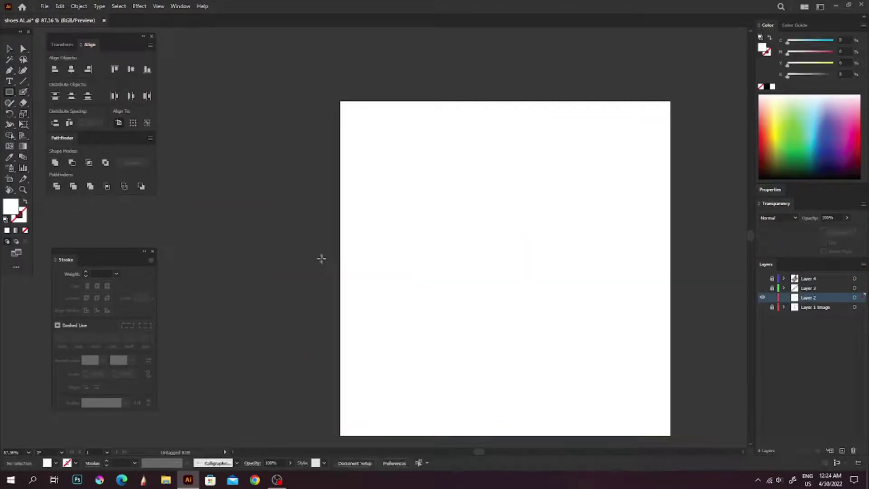
{"action": "mouse_move", "coordinate": [320, 258]}
{"action": "left_mouse_down"}
{"action": "mouse_move", "coordinate": [537, 238]}
{"action": "mouse_move", "coordinate": [427, 278]}
{"action": "mouse_move", "coordinate": [351, 285]}
{"action": "mouse_move", "coordinate": [402, 219]}
{"action": "mouse_move", "coordinate": [395, 286]}
{"action": "mouse_move", "coordinate": [301, 246]}
{"action": "mouse_move", "coordinate": [490, 59]}
{"action": "mouse_move", "coordinate": [679, 278]}
{"action": "mouse_move", "coordinate": [471, 283]}
{"action": "mouse_move", "coordinate": [516, 306]}
{"action": "mouse_move", "coordinate": [464, 376]}
{"action": "mouse_move", "coordinate": [401, 349]}
{"action": "mouse_move", "coordinate": [538, 217]}
{"action": "mouse_move", "coordinate": [444, 272]}
{"action": "mouse_move", "coordinate": [504, 213]}
{"action": "mouse_move", "coordinate": [384, 254]}
{"action": "mouse_move", "coordinate": [240, 244]}
{"action": "mouse_move", "coordinate": [345, 283]}
{"action": "mouse_move", "coordinate": [496, 208]}
{"action": "mouse_move", "coordinate": [425, 175]}
{"action": "mouse_move", "coordinate": [288, 330]}
{"action": "left_mouse_up"}
{"action": "key", "text": "ctrl+0"}
Select the white fill shape and move it to the left.
{"action": "key", "text": "v"}
{"action": "left_click", "coordinate": [283, 297]}
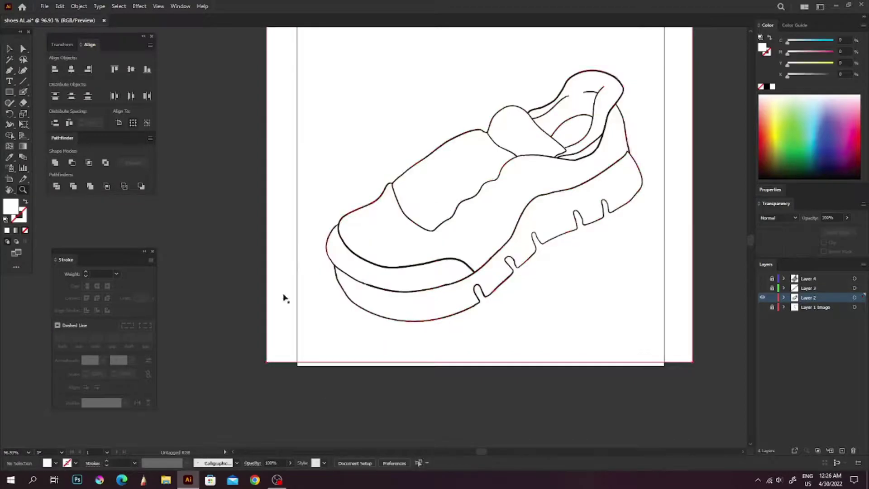
{"action": "left_click", "coordinate": [474, 238]}
{"action": "left_click_drag", "start_coordinate": [474, 238], "coordinate": [267, 269]}
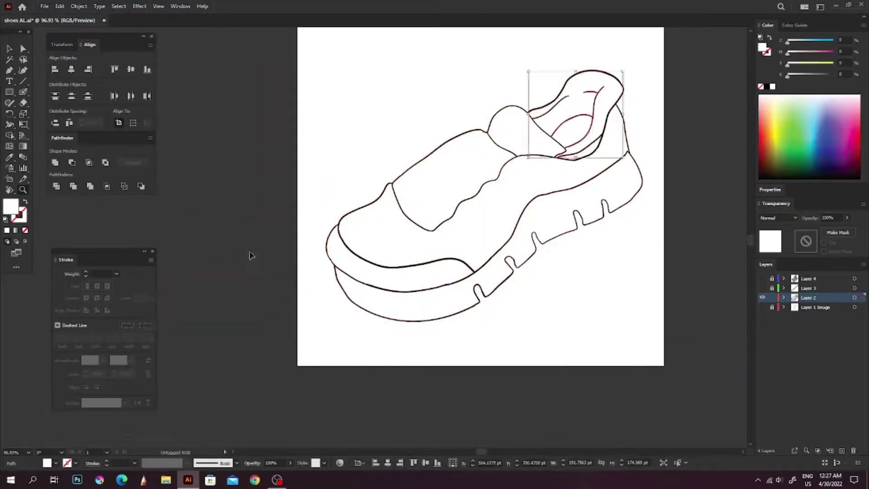